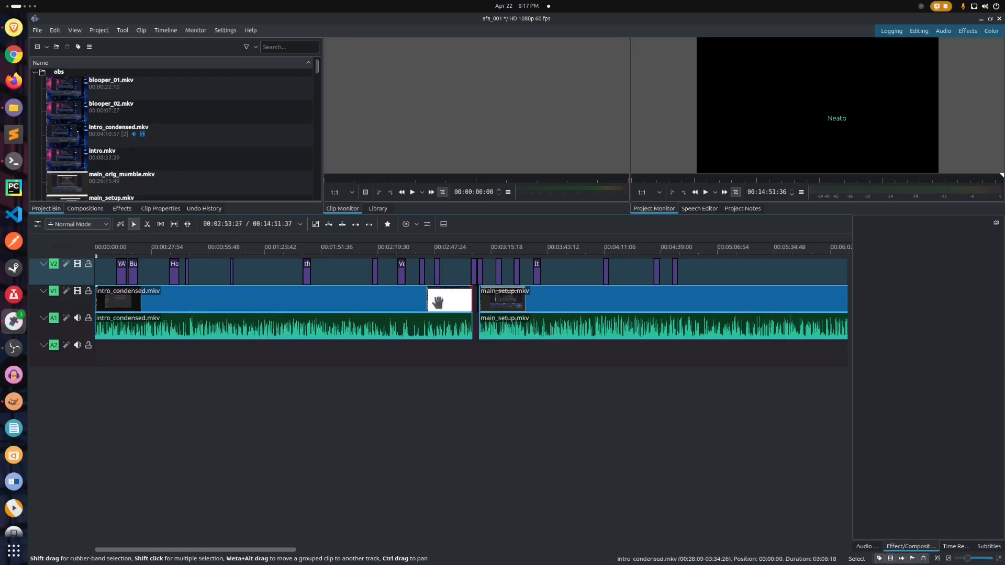
left_click(304, 302)
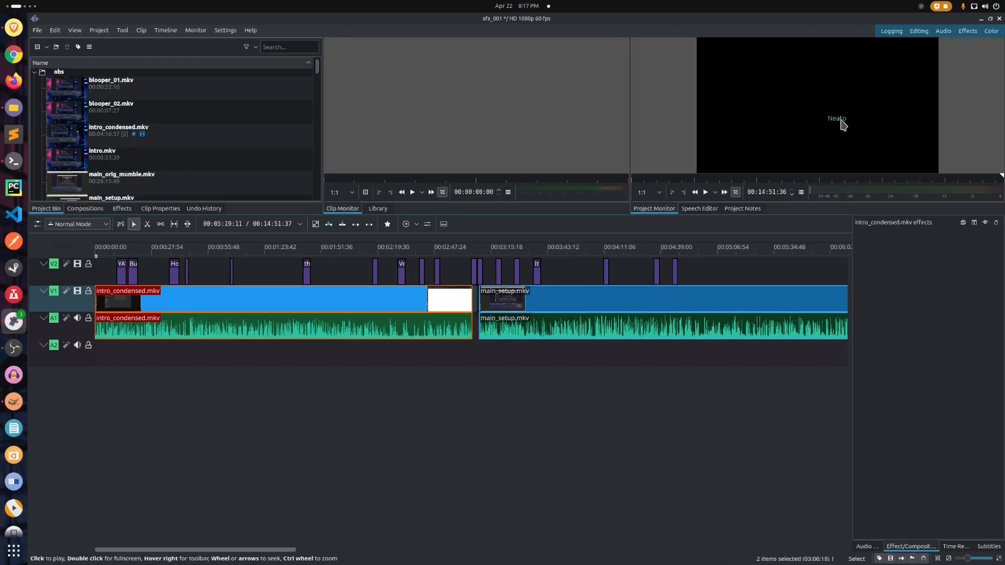
left_click(121, 273)
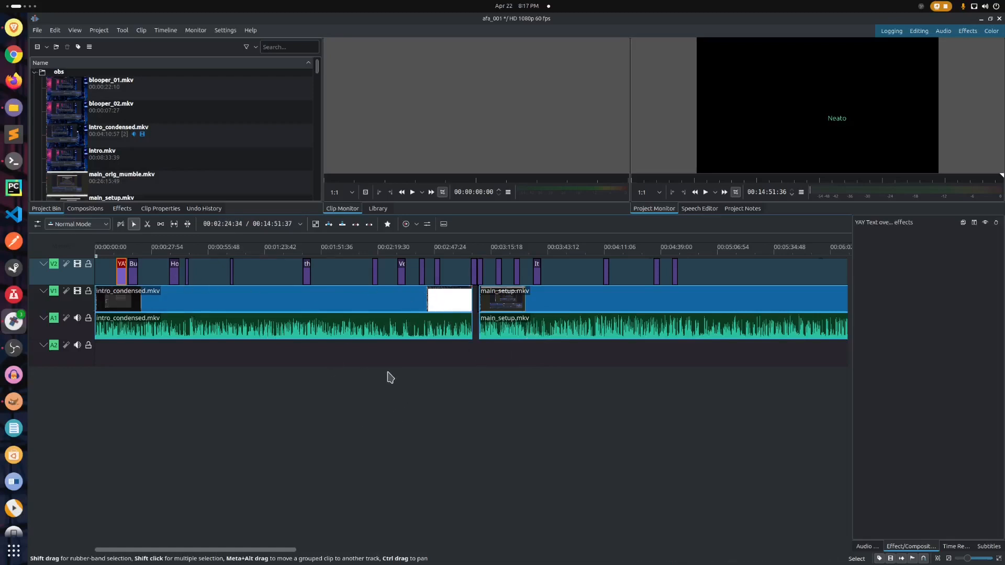
scroll(390, 377, "down", 5)
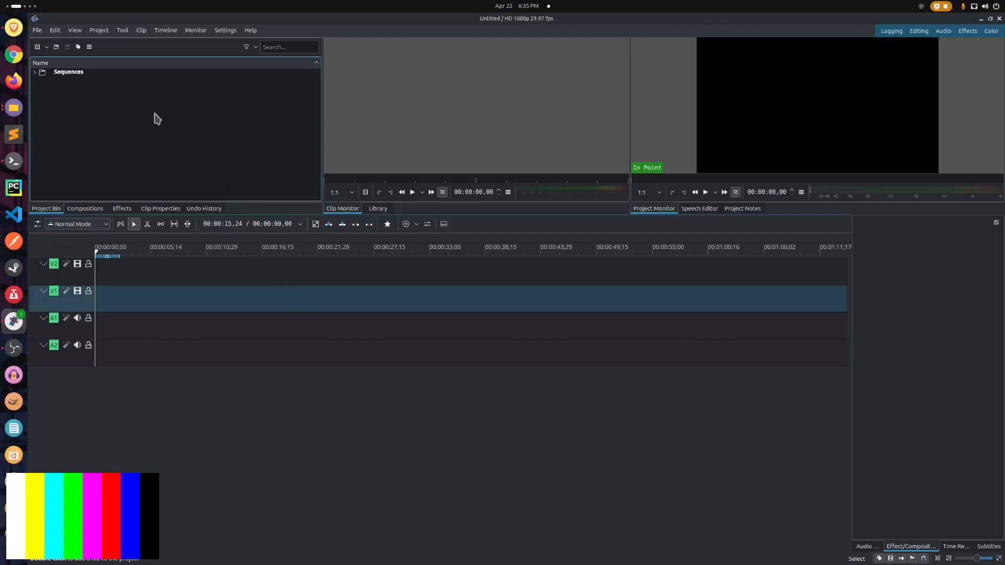
- Import the afa_001 folder from YouTube/obs into the project bin
left_click(100, 32)
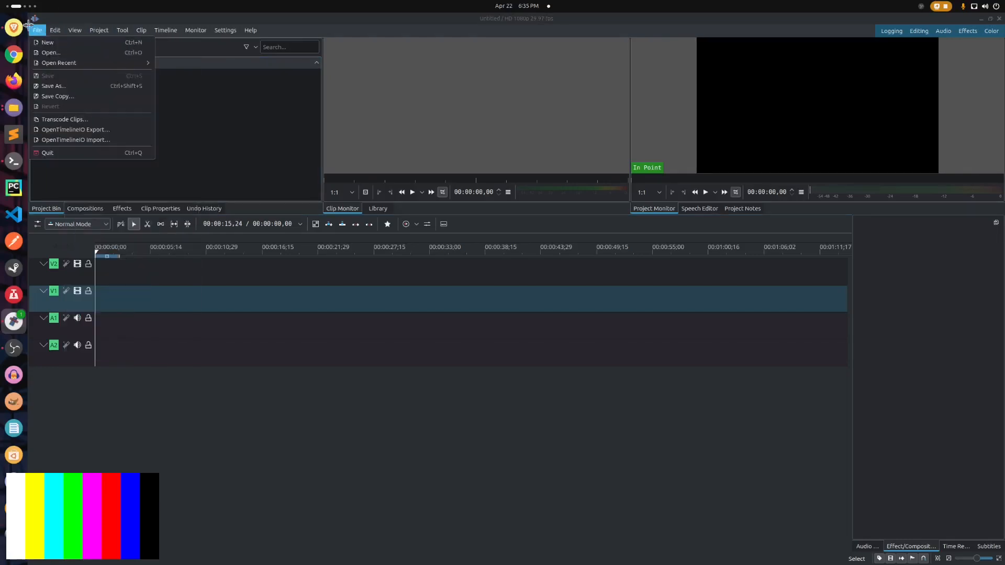
mouse_move(97, 32)
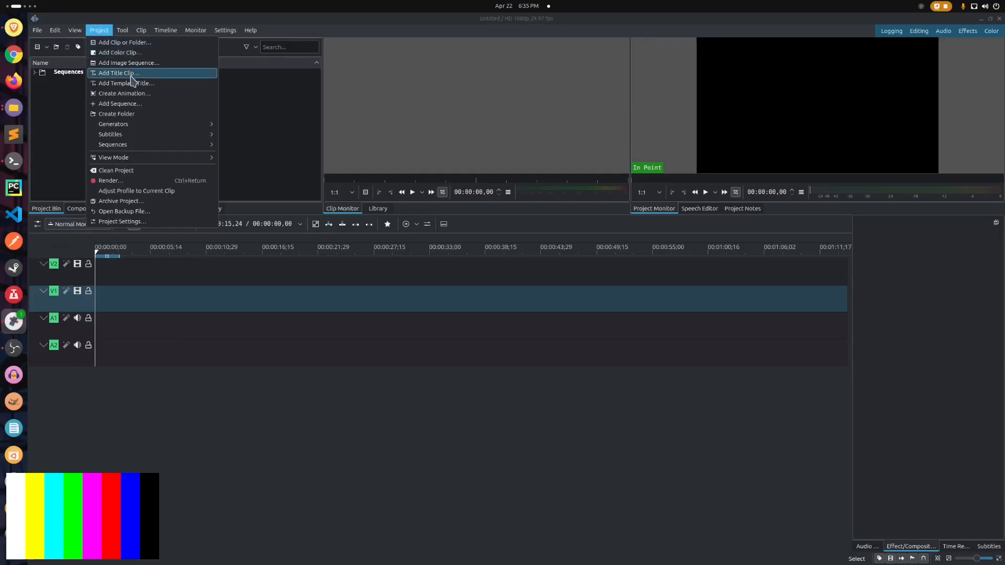
left_click(151, 44)
left_click(160, 99)
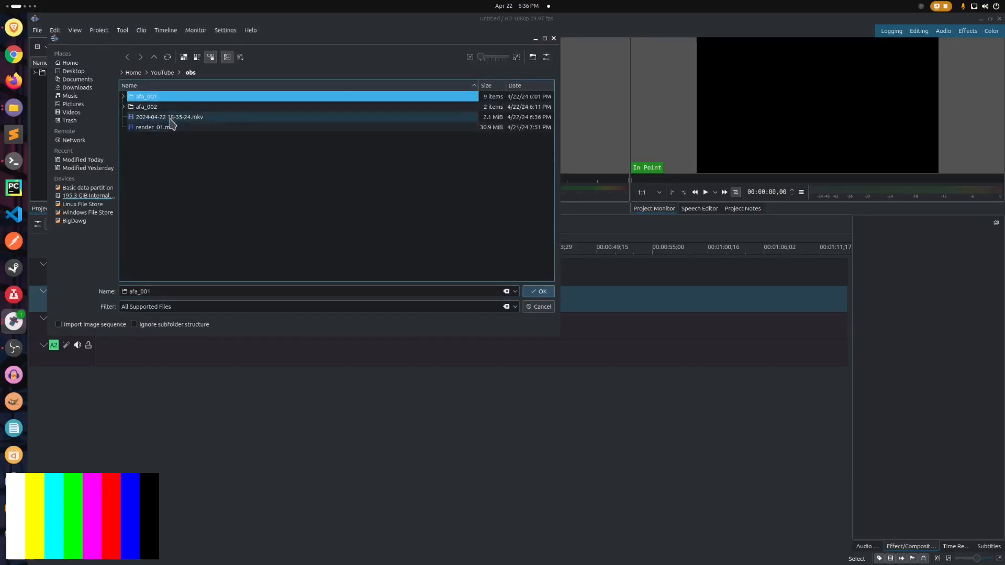
left_click(176, 117)
left_click(176, 127)
left_click(176, 118)
left_click(169, 98)
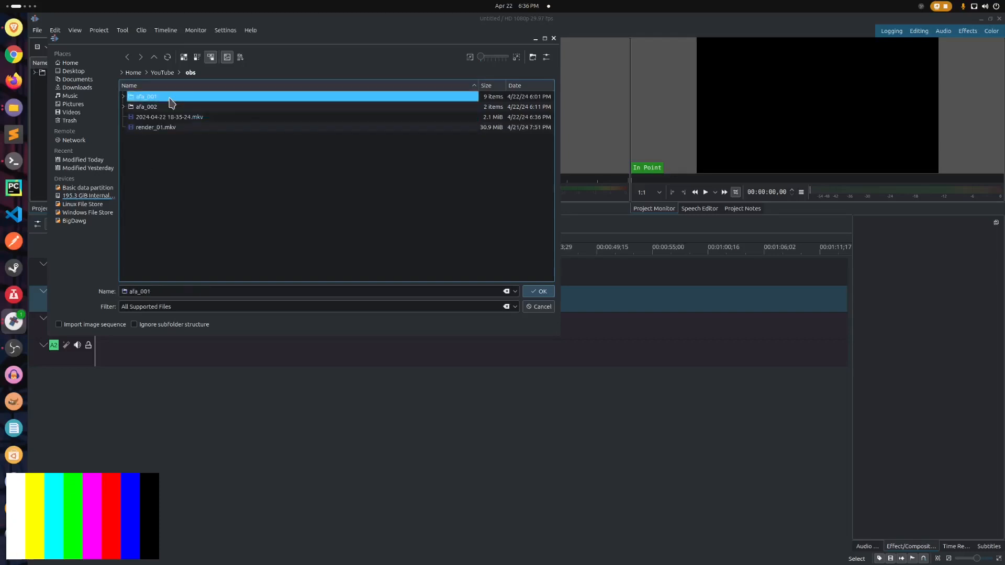
left_click(540, 292)
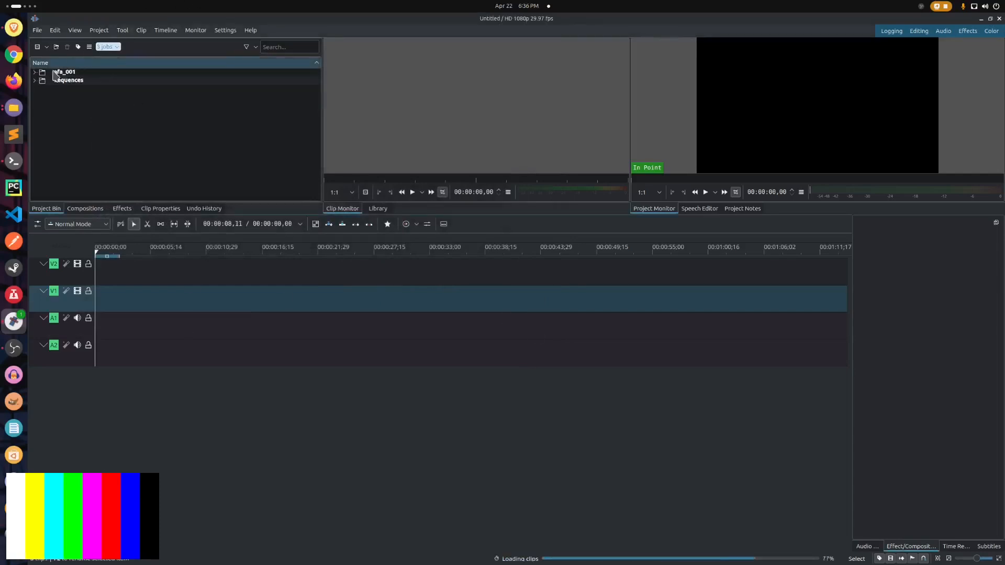
- Place blooper_01.mkv from the afa_001 folder on track V1 and move it to start at about 32 seconds
left_click(35, 74)
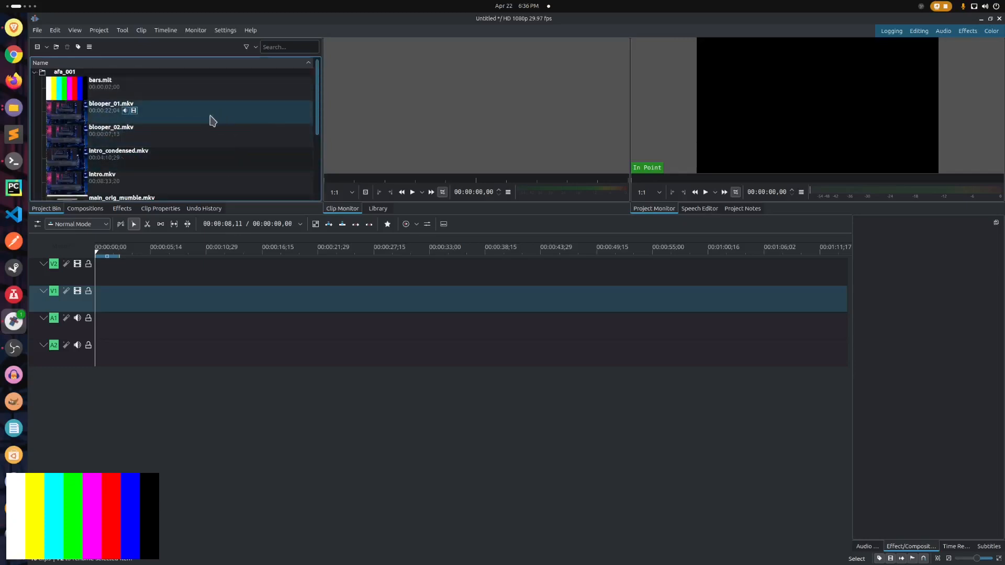
scroll(232, 134, "down", 1)
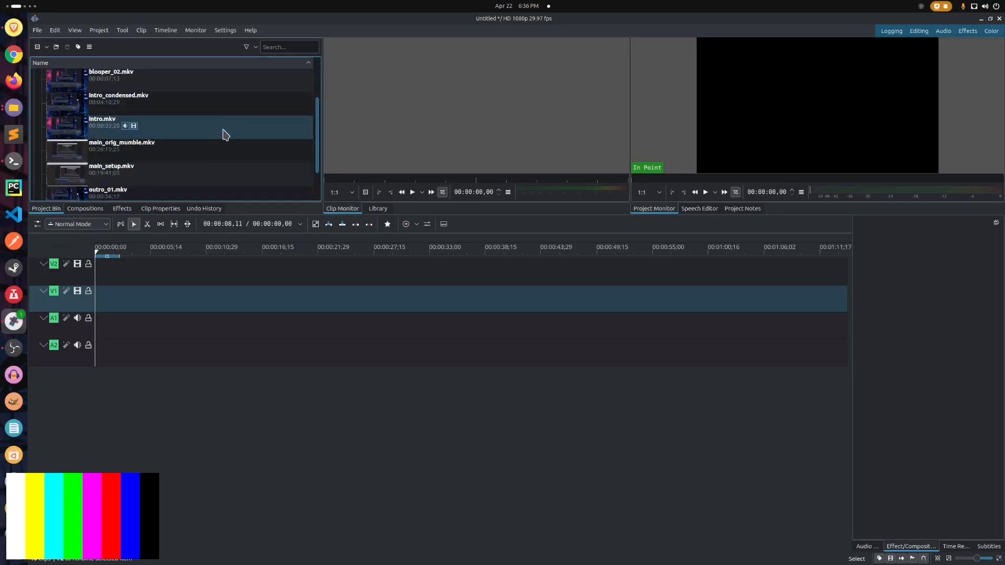
scroll(224, 141, "up", 1)
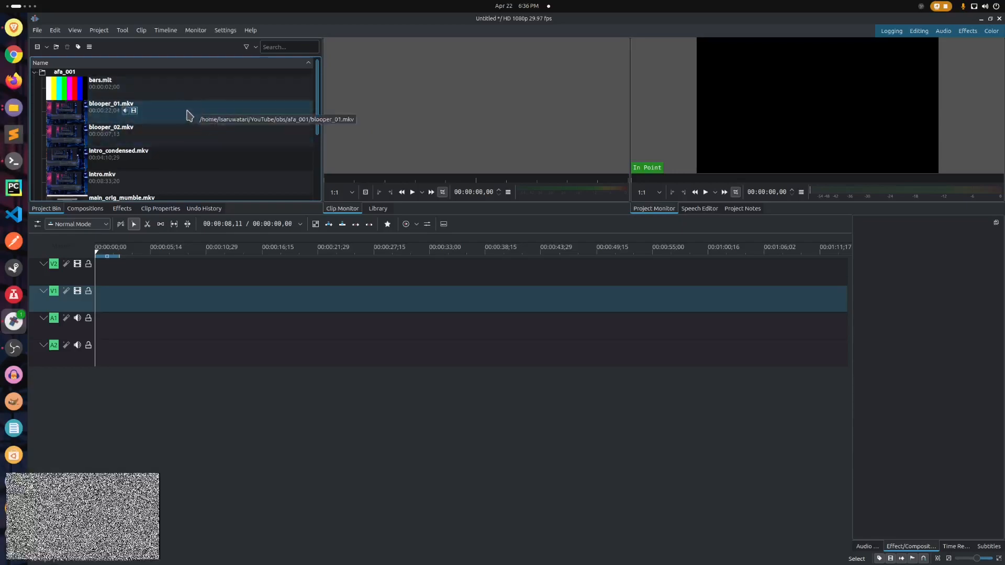
left_click(187, 114)
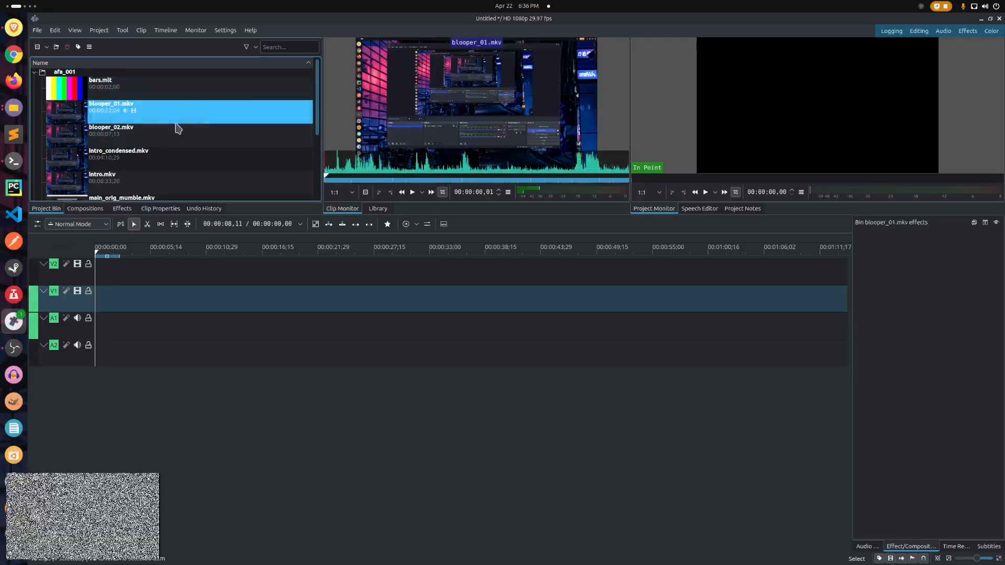
left_click_drag(212, 112, 208, 291)
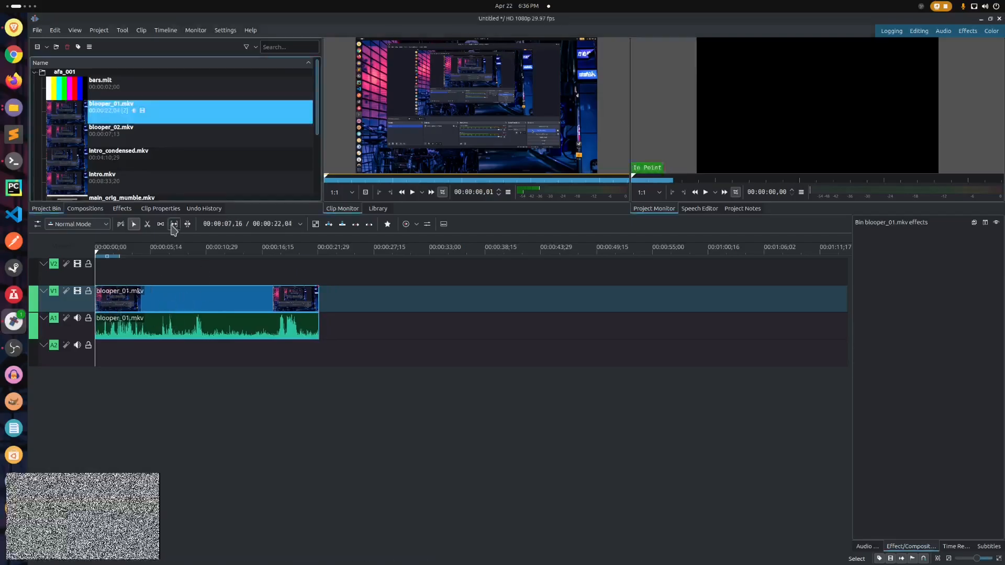
left_click_drag(166, 300, 490, 300)
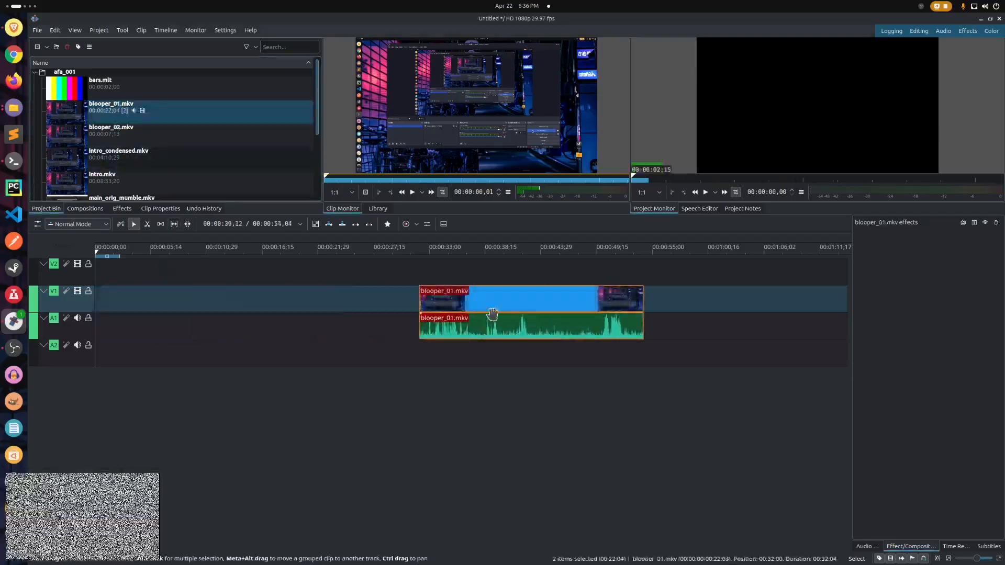
- Place intro_condensed.mkv at the start of track V1 and position blooper_01.mkv directly against its end
left_click_drag(163, 157, 96, 297)
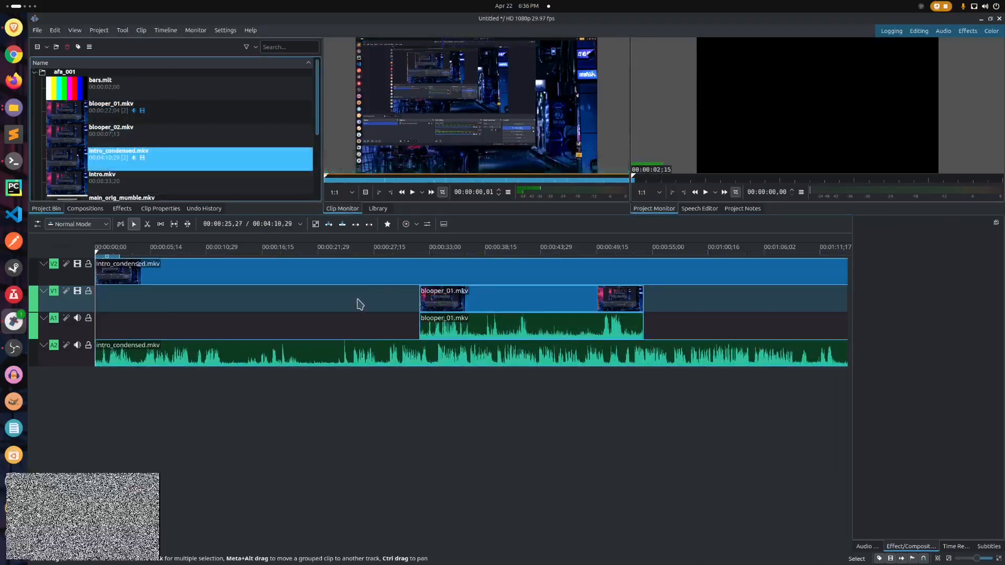
scroll(360, 304, "down", 1)
scroll(360, 304, "down", 3)
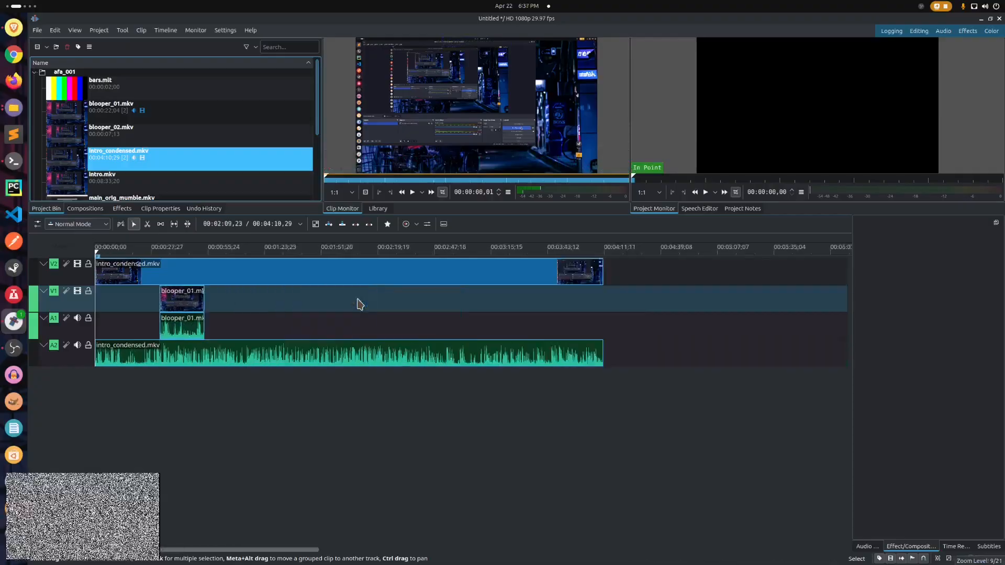
scroll(354, 305, "down", 1)
left_click_drag(157, 304, 461, 305)
left_click_drag(235, 278, 231, 301)
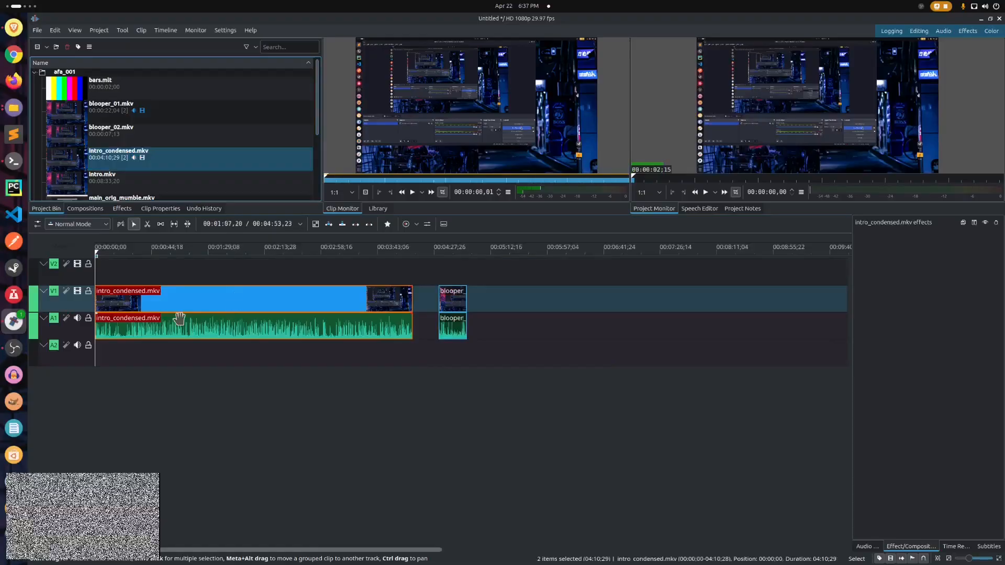
left_click_drag(453, 303, 427, 303)
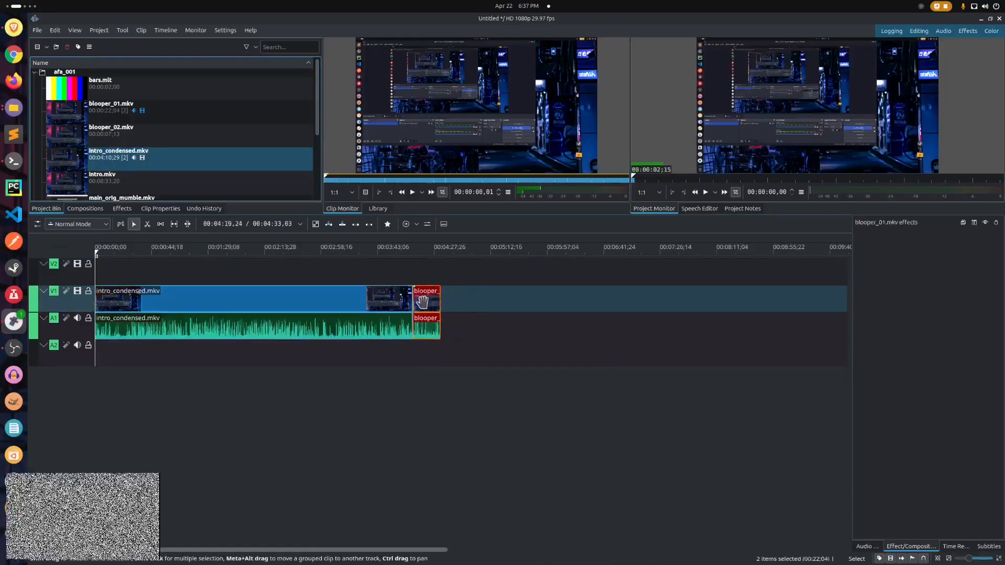
- Add main_setup.mkv to track V1 directly after the blooper_01.mkv clip
scroll(173, 137, "down", 2)
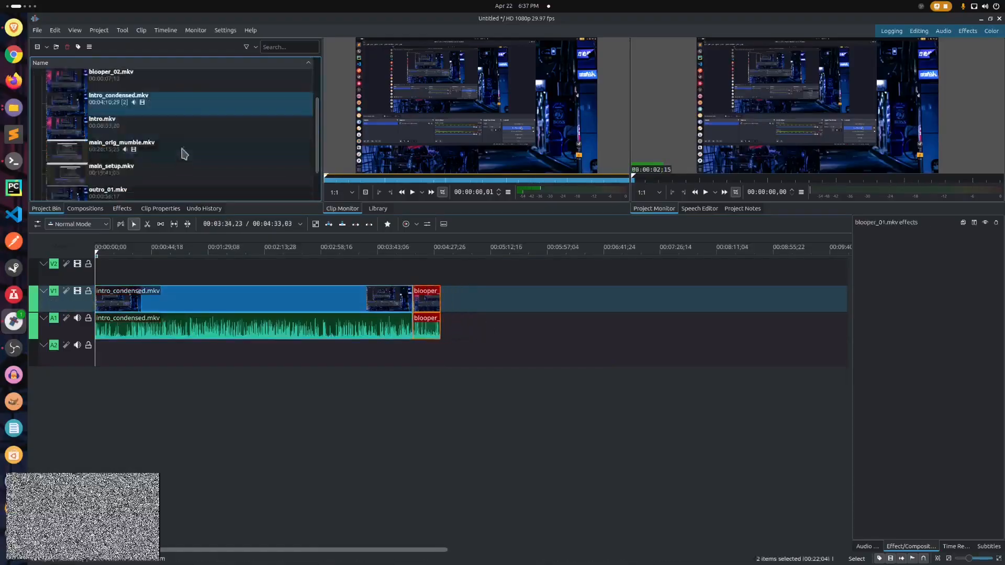
left_click(185, 155)
double_click(174, 176)
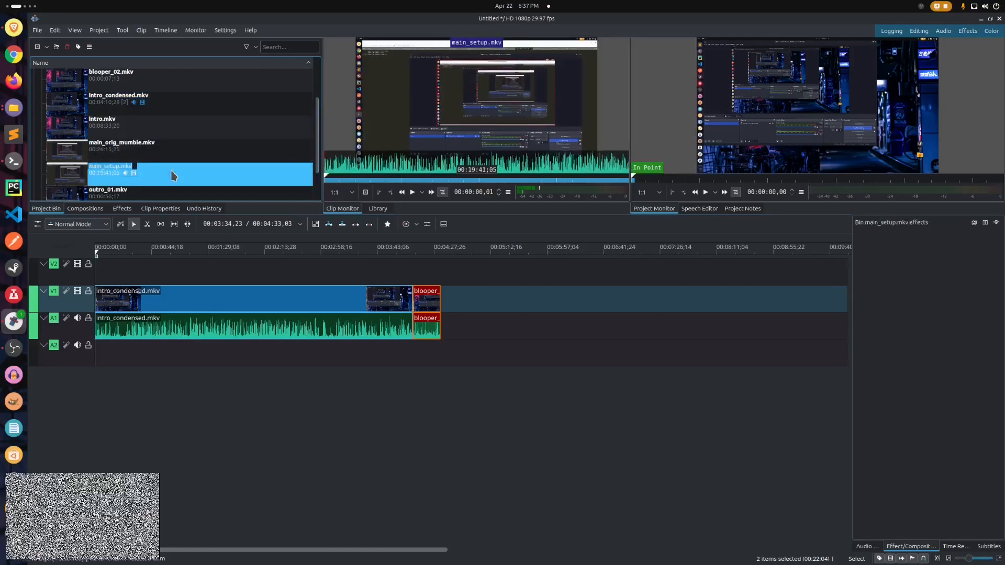
left_click_drag(191, 176, 442, 299)
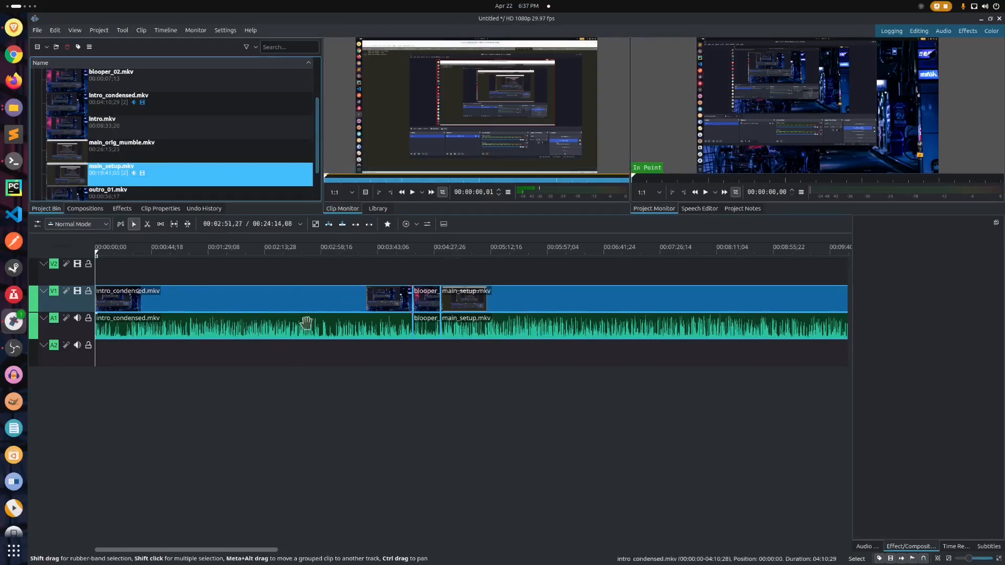
- Spread blooper_01.mkv and main_setup.mkv apart on track V1 and close the gaps between them again
left_click_drag(469, 305, 495, 306)
left_click(422, 306)
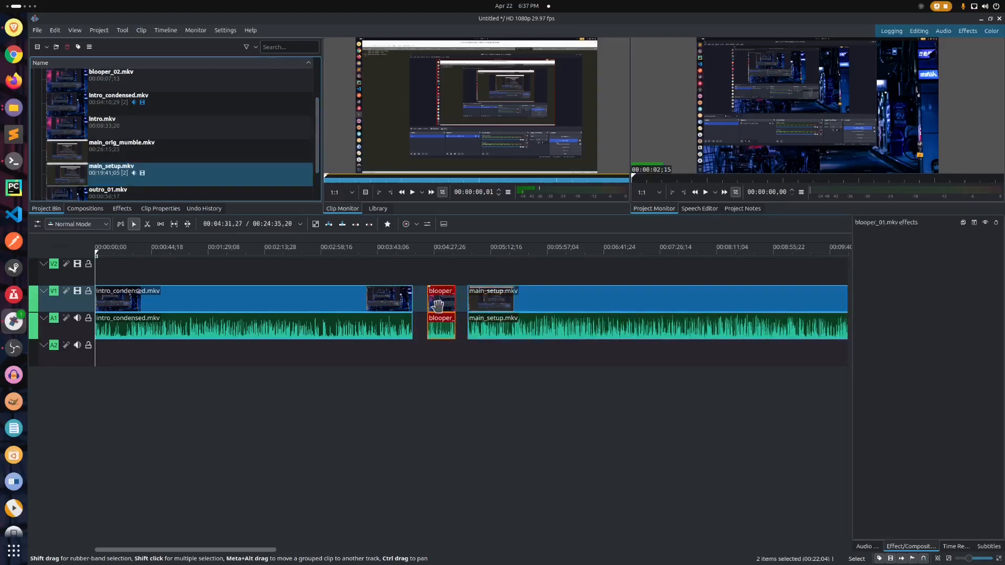
left_click_drag(491, 302, 464, 304)
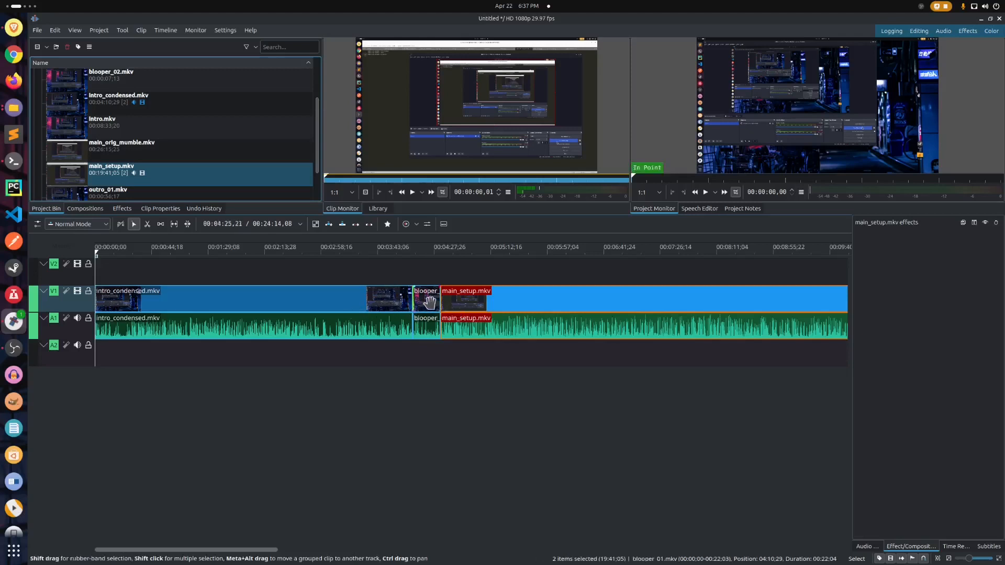
- Move main_setup.mkv and blooper_01.mkv further along track V1, leaving a gap between each of the three clips
left_click(299, 302)
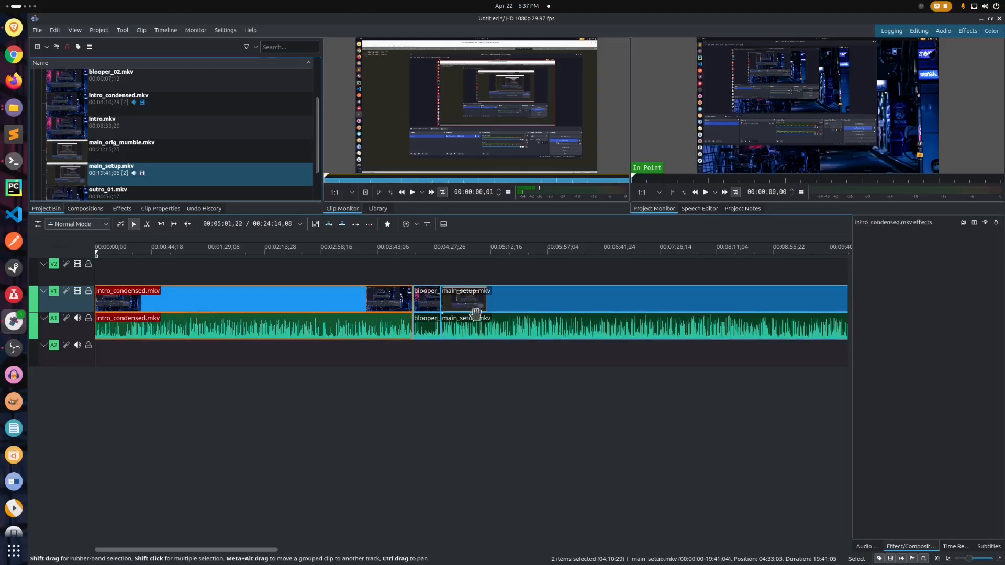
left_click(360, 274)
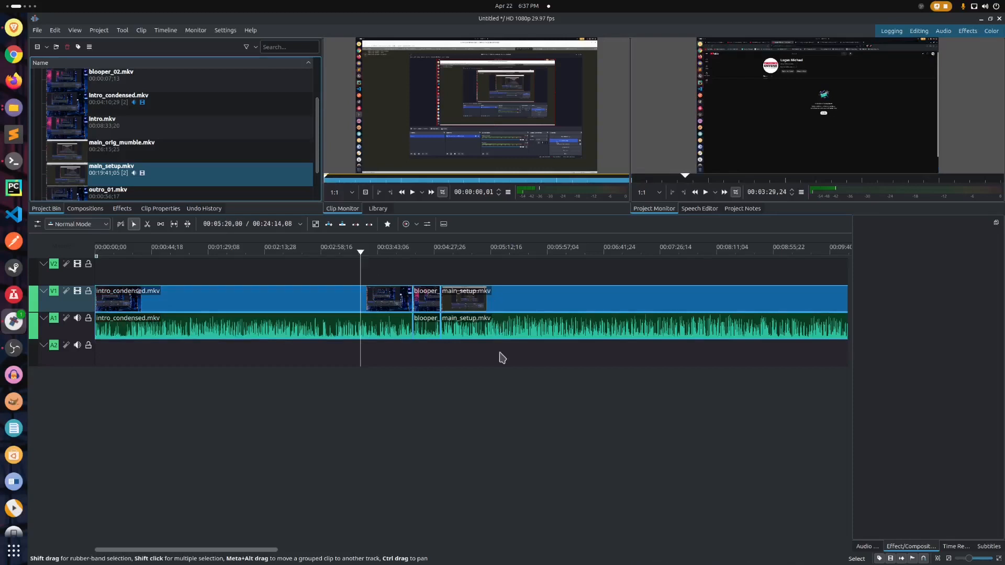
left_click_drag(479, 302, 549, 302)
left_click_drag(414, 329, 443, 331)
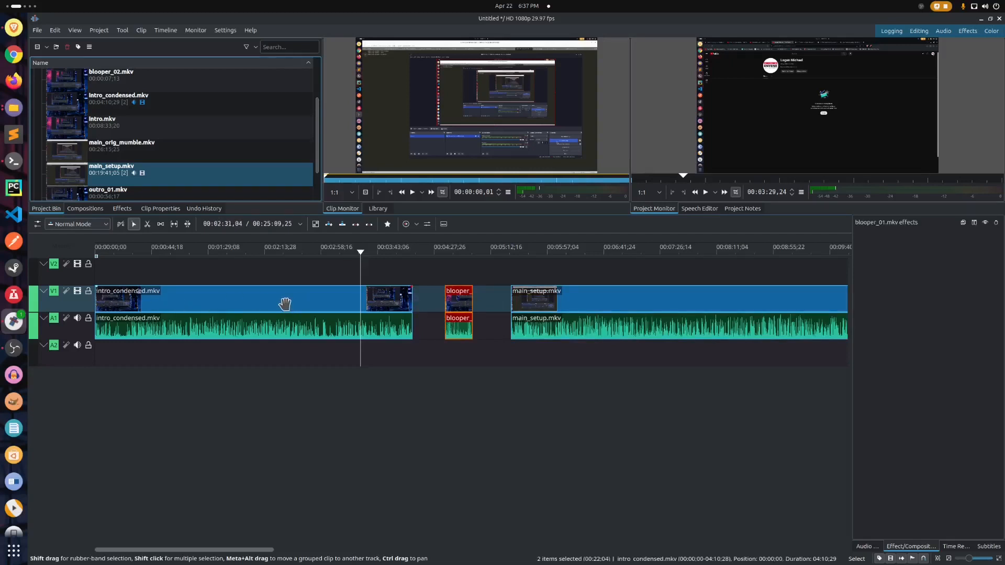
- Shift intro_condensed.mkv to start at about 2 seconds and play the timeline from about 5 seconds to 00:00:07,27
left_click_drag(359, 253, 104, 277)
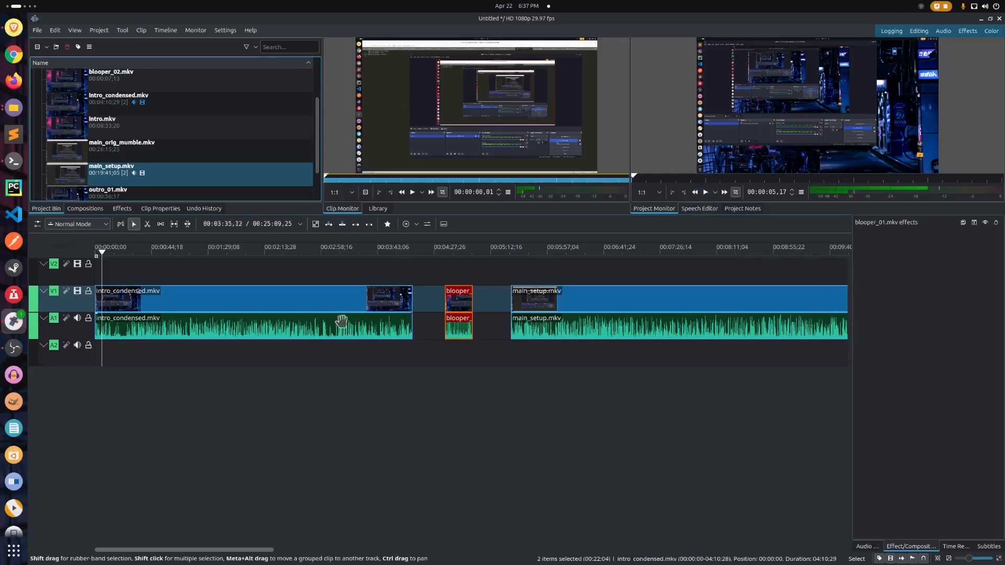
mouse_move(184, 305)
left_mouse_down()
mouse_move(173, 308)
mouse_move(187, 307)
left_mouse_up()
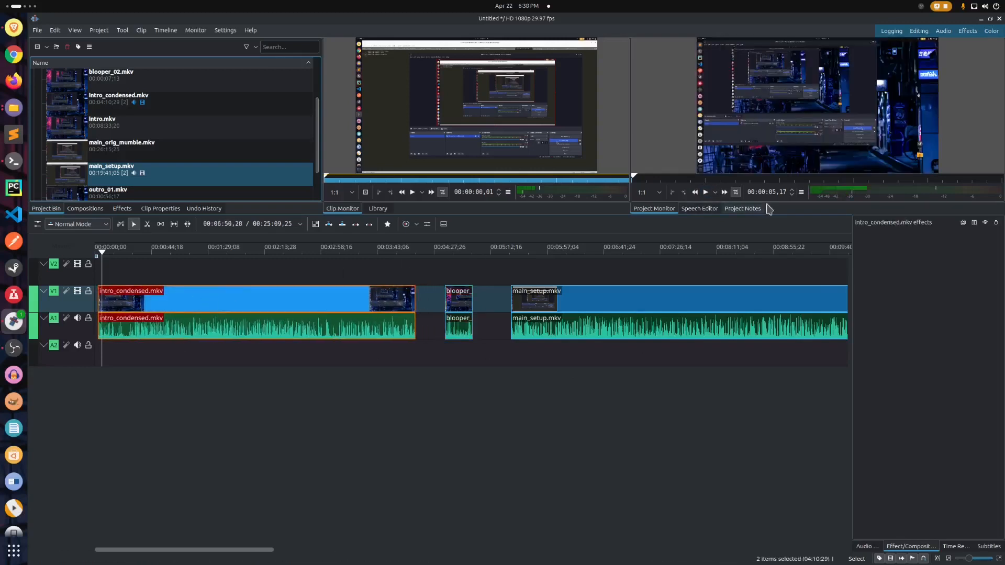
left_click(705, 193)
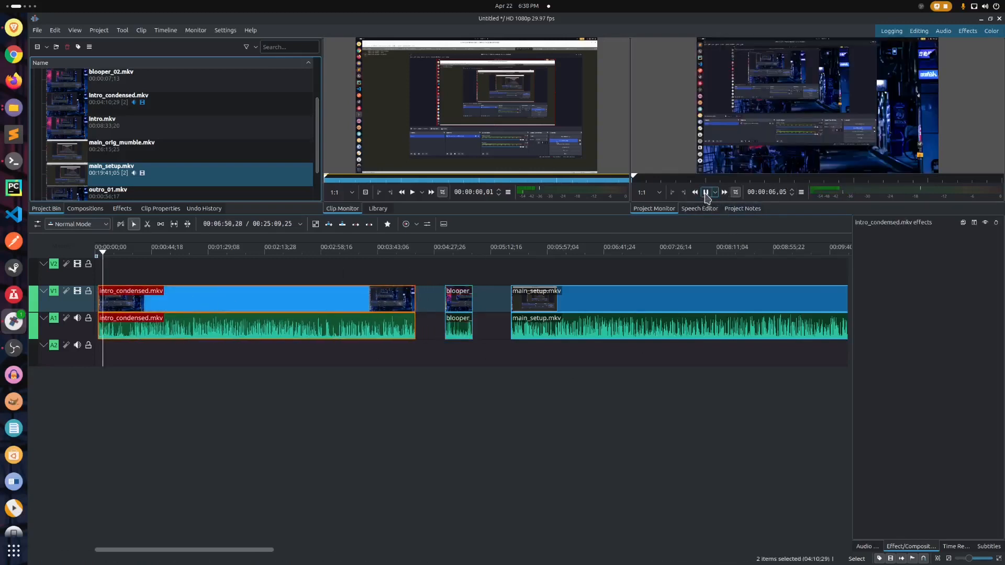
left_click(706, 193)
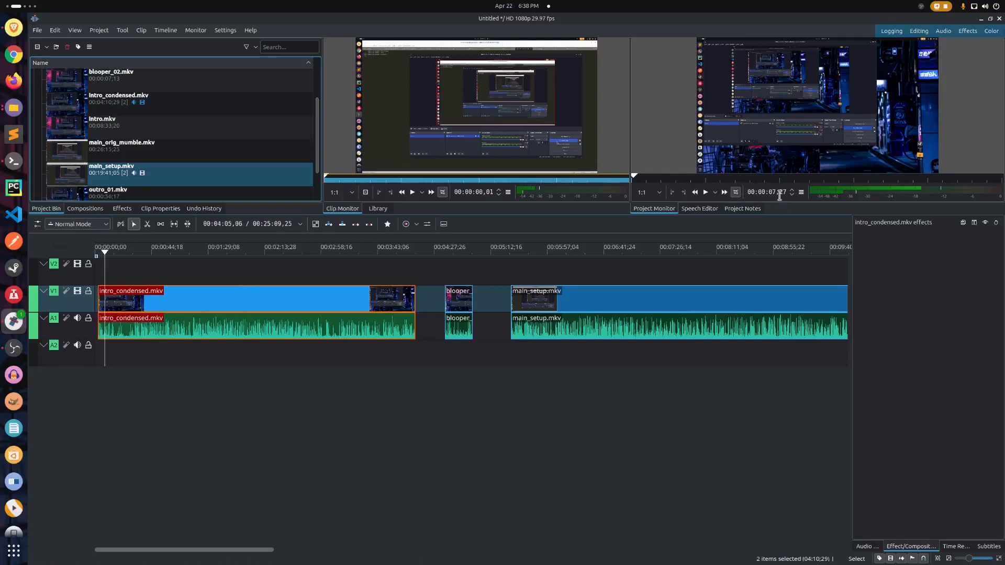
- Cut intro_condensed.mkv at the playhead and slide its longer part away from the short opening piece
right_click(135, 306)
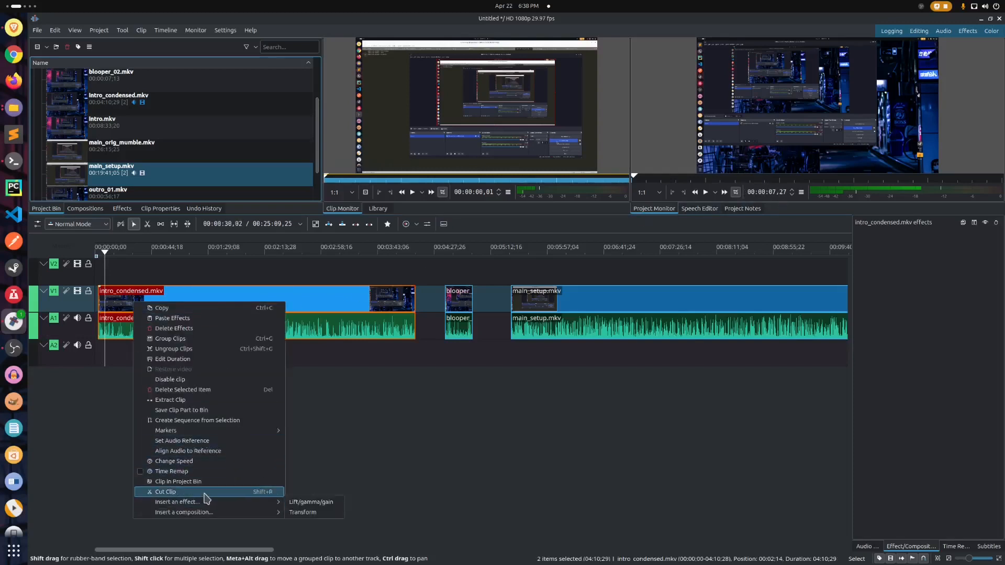
left_click(266, 493)
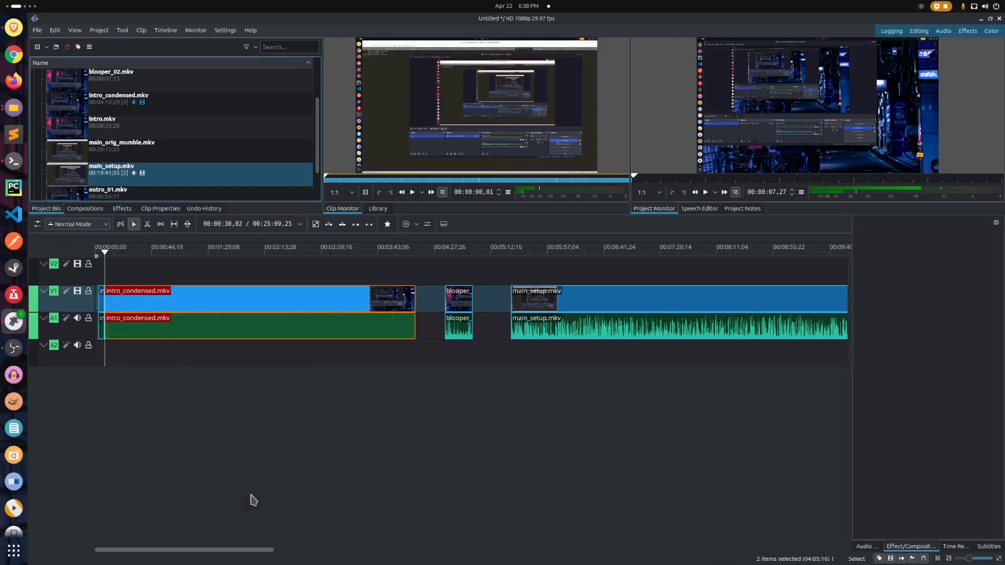
left_click_drag(195, 304, 204, 303)
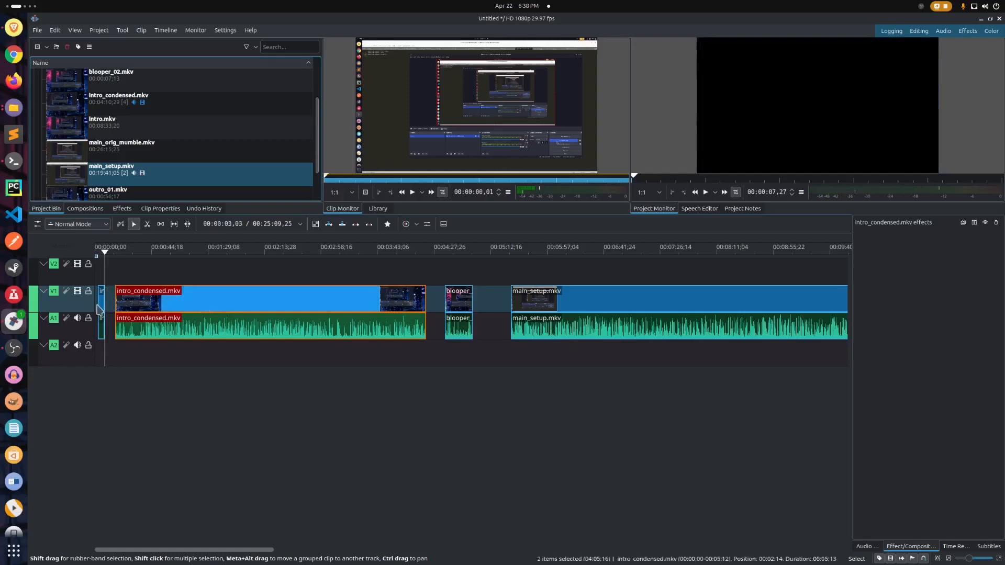
- Delete the short opening piece of intro_condensed.mkv and move the remaining clip back to about 2 seconds
left_click(101, 304)
key("Delete")
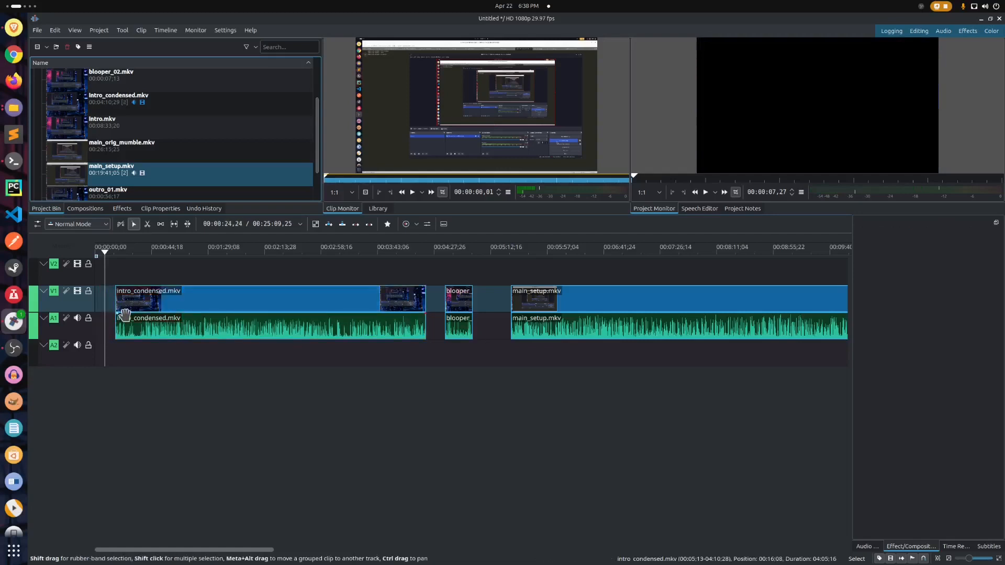
left_click_drag(228, 303, 130, 304)
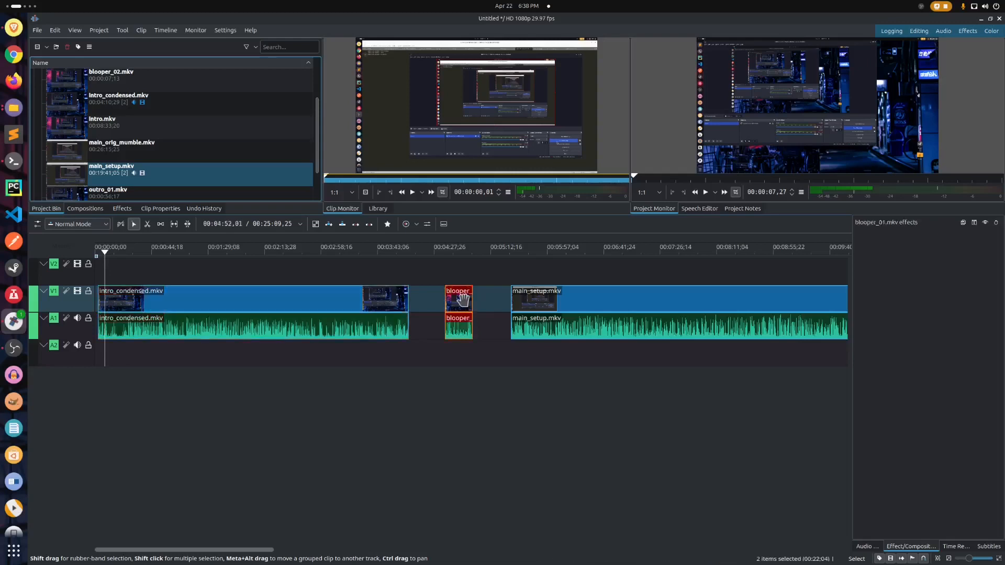
- Close the gaps on track V1 by moving blooper_01.mkv against intro_condensed.mkv and main_setup.mkv against the end of blooper_01.mkv
left_click_drag(460, 302, 424, 304)
left_click_drag(582, 301, 508, 307)
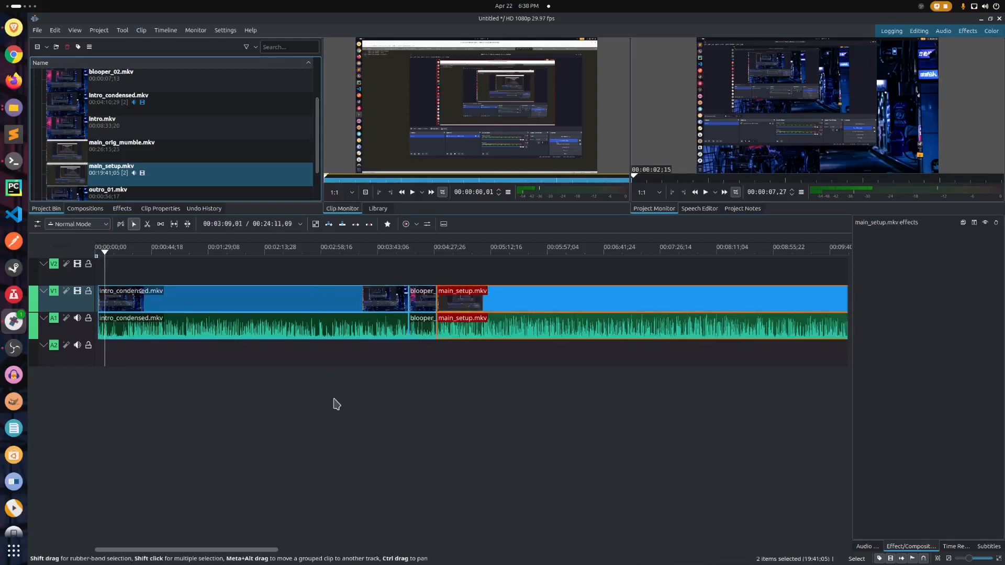
- Play the timeline briefly from 00:00:07,27 and set the playhead precisely to 00:00:10,07
left_click(705, 193)
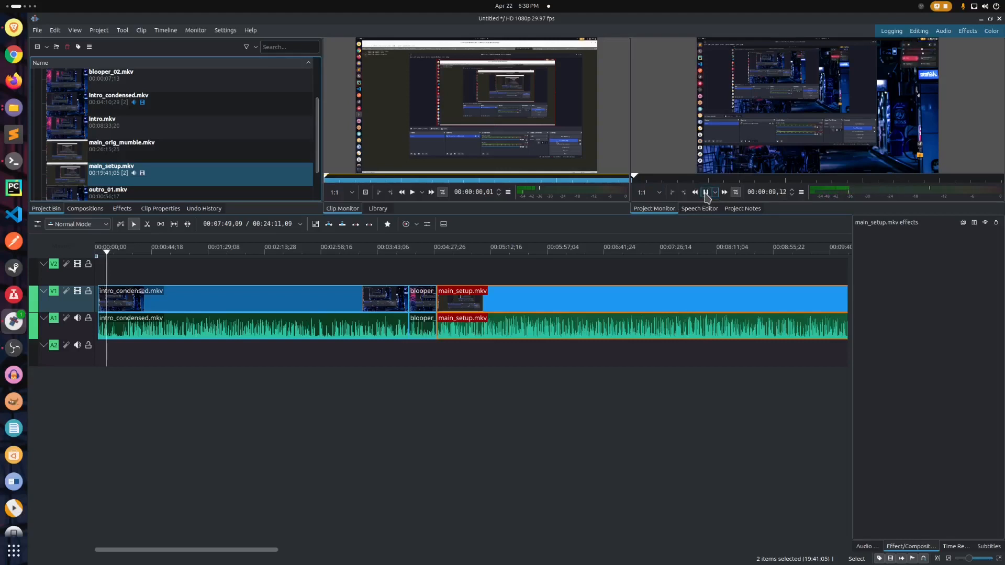
left_click(705, 193)
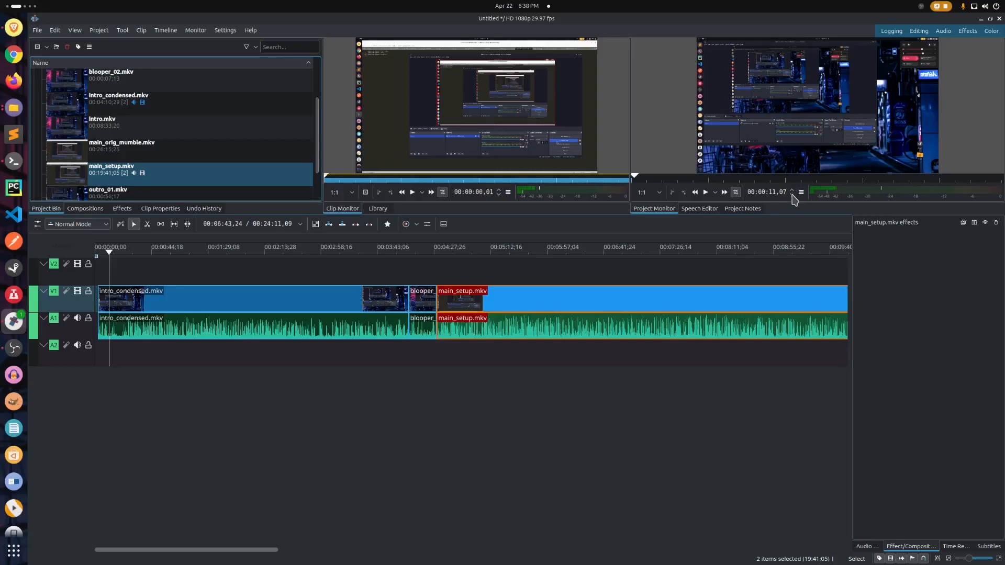
scroll(792, 196, "down", 9)
scroll(794, 200, "down", 6)
scroll(794, 198, "down", 3)
scroll(794, 199, "down", 4)
scroll(796, 200, "down", 1)
scroll(791, 200, "down", 1)
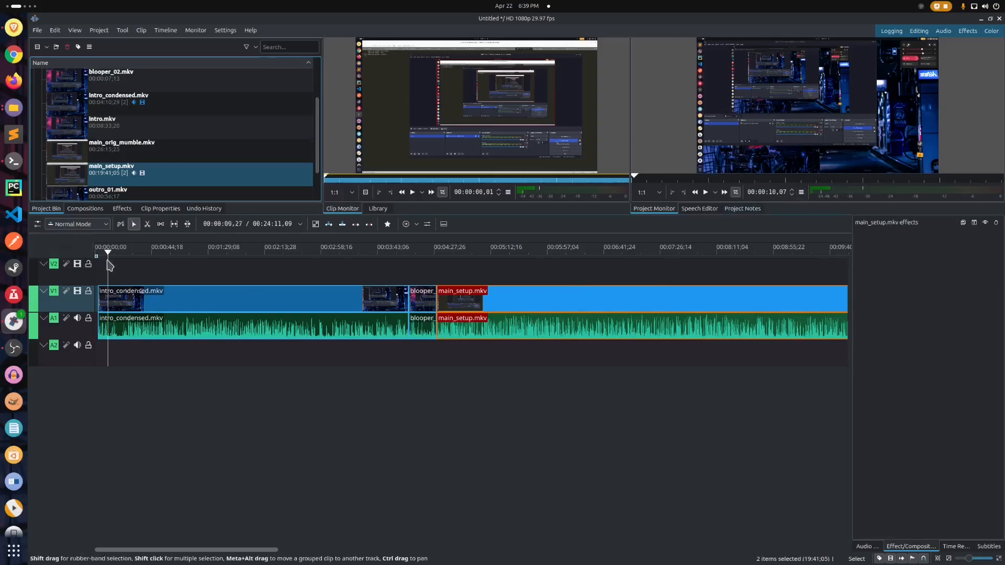
- Cut intro_condensed.mkv at the playhead and delete the short piece before the cut
key("shift+r")
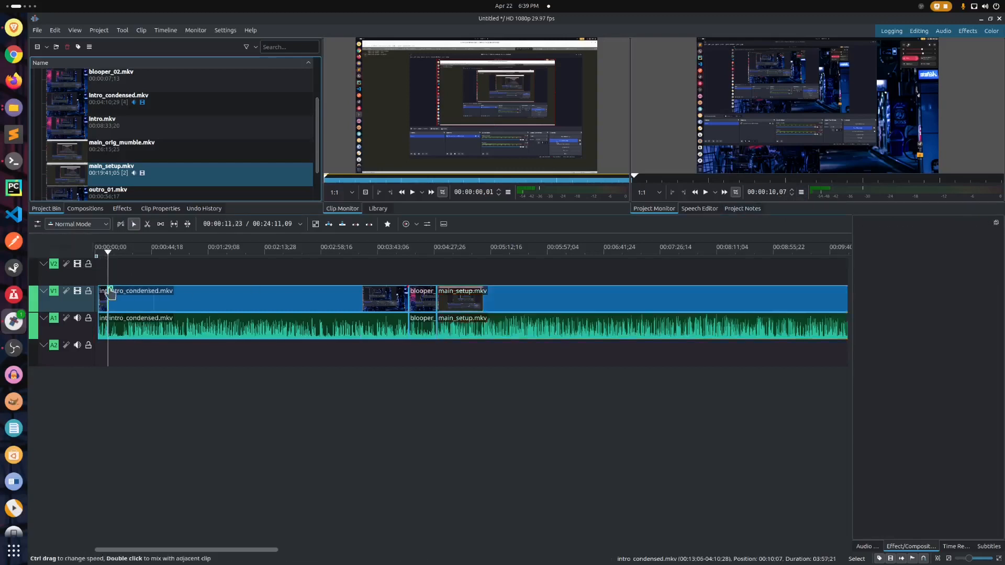
left_click(103, 296)
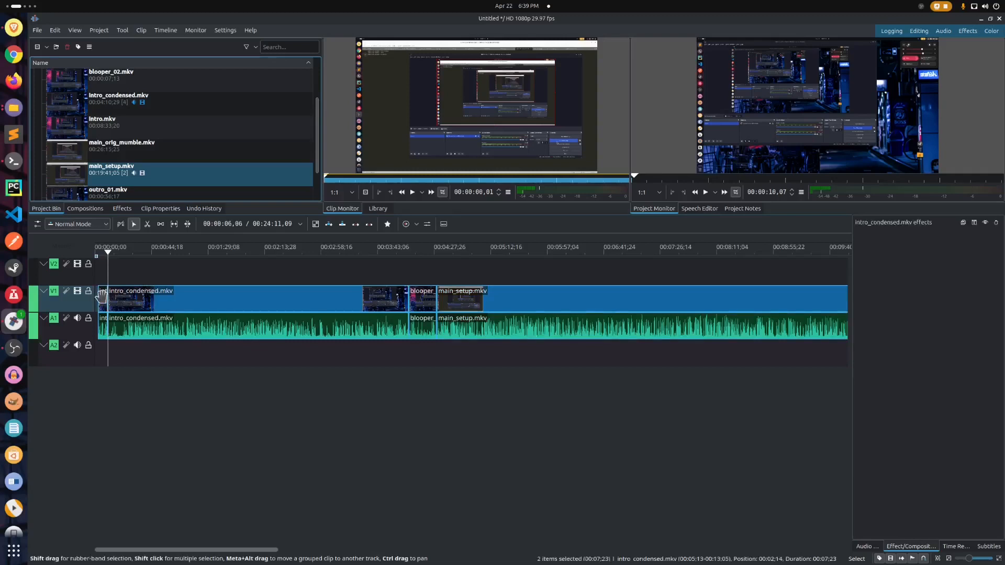
key("Delete")
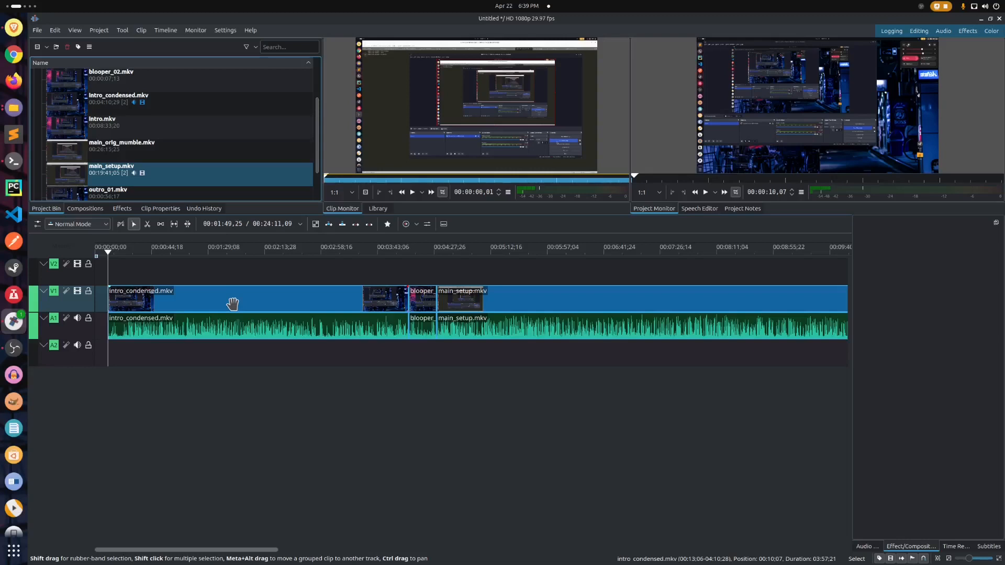
- Move intro_condensed.mkv back to about 2 seconds and shift main_setup.mkv and blooper_01.mkv along V1, leaving gaps between the three clips
left_click_drag(232, 303, 222, 303)
left_click_drag(525, 310, 618, 303)
left_click(418, 300)
mouse_move(418, 300)
left_mouse_down()
mouse_move(471, 305)
mouse_move(433, 310)
left_mouse_up()
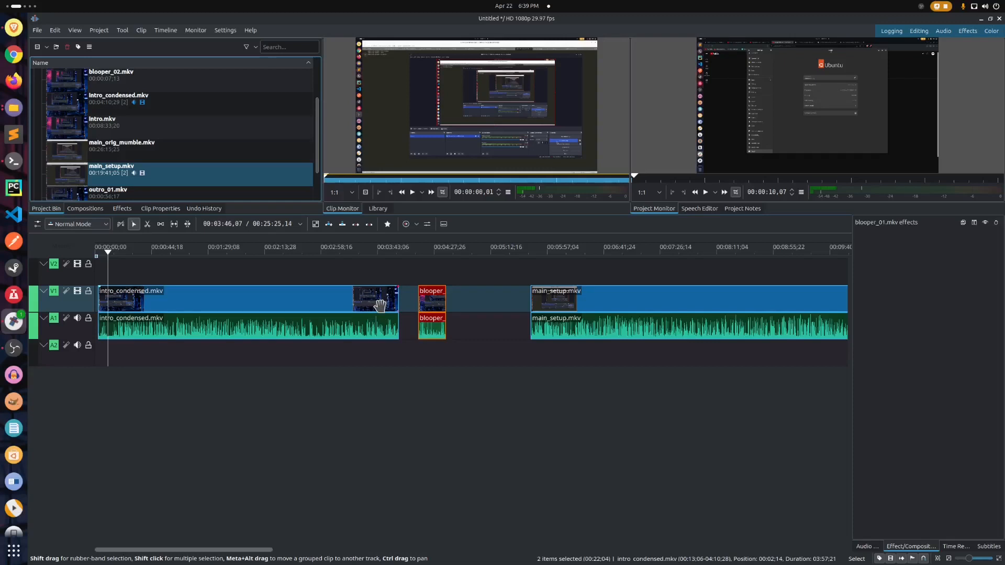
mouse_move(432, 300)
left_mouse_down()
mouse_move(412, 306)
mouse_move(443, 303)
left_mouse_up()
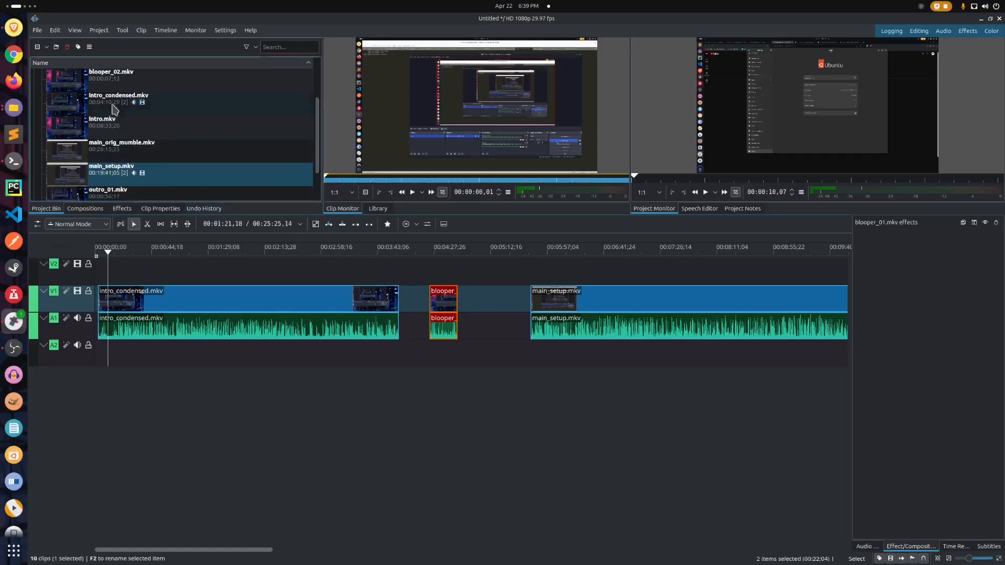
- Generate a one-second color bars clip with the PAL color bars type
left_click(99, 30)
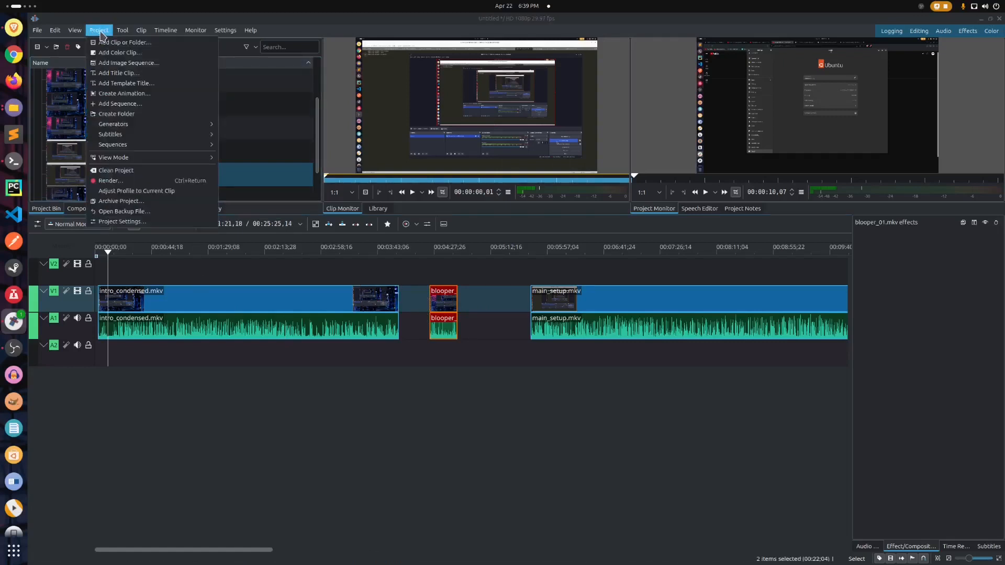
mouse_move(147, 130)
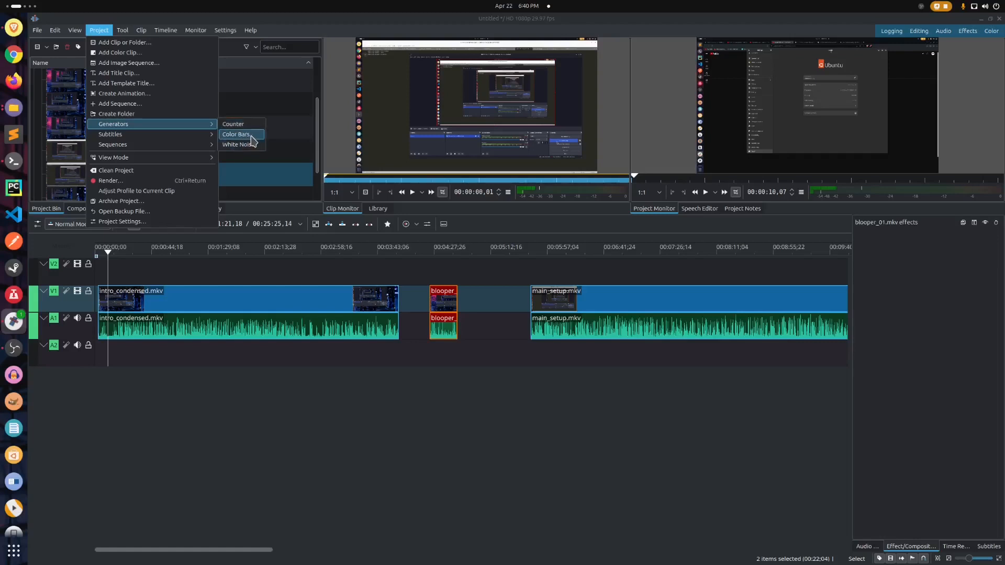
left_click(237, 135)
left_click_drag(243, 41, 291, 41)
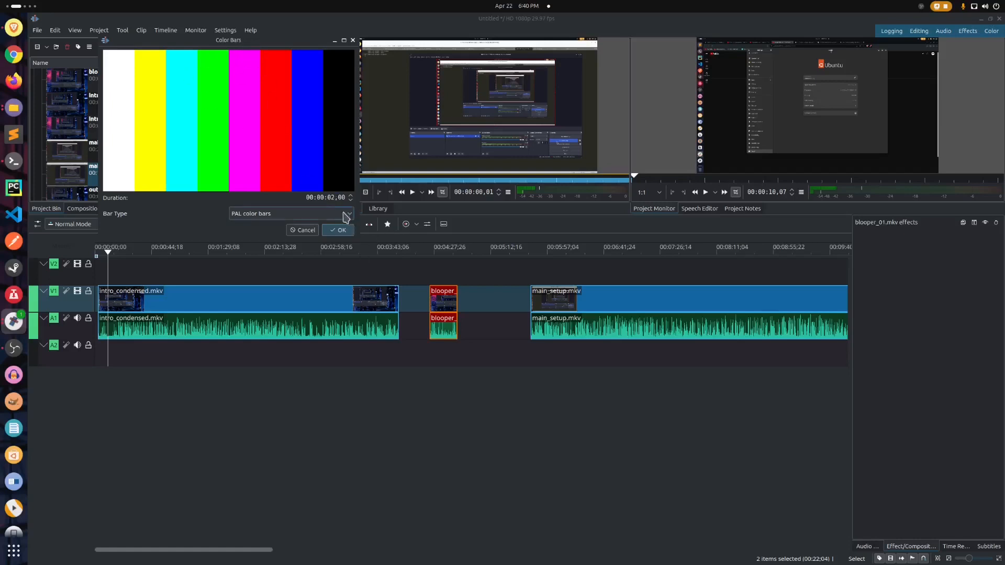
left_click(267, 214)
left_click(267, 227)
left_click(337, 231)
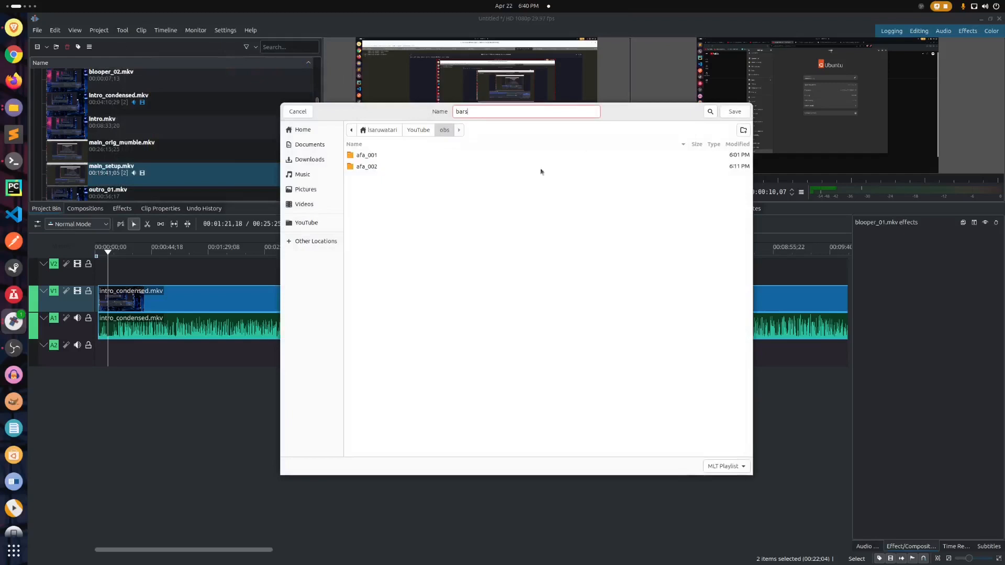
- Save the generated clip as bars in the afa_001 folder and add it to the project as a duplicate
left_click(377, 156)
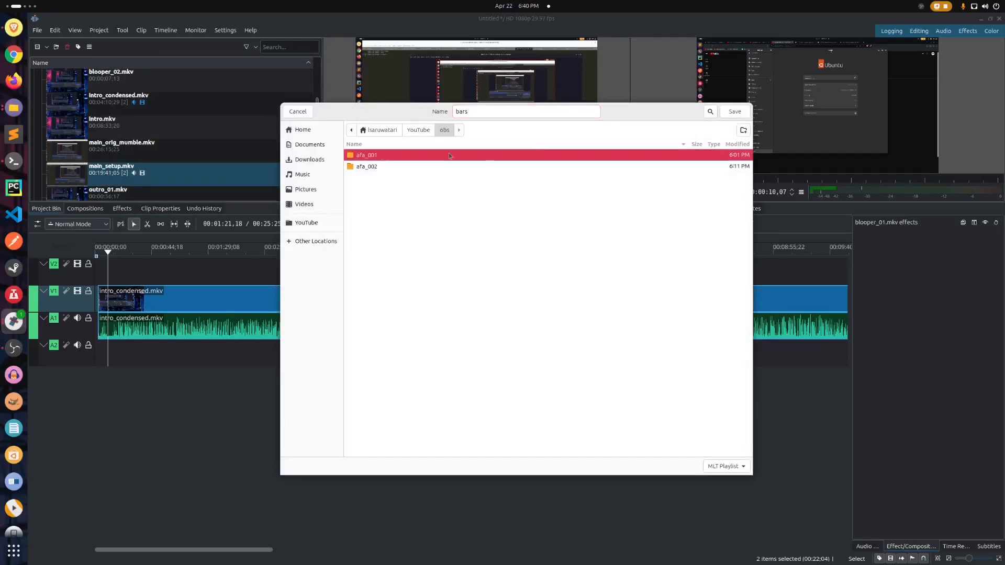
left_click(734, 112)
left_click(734, 112)
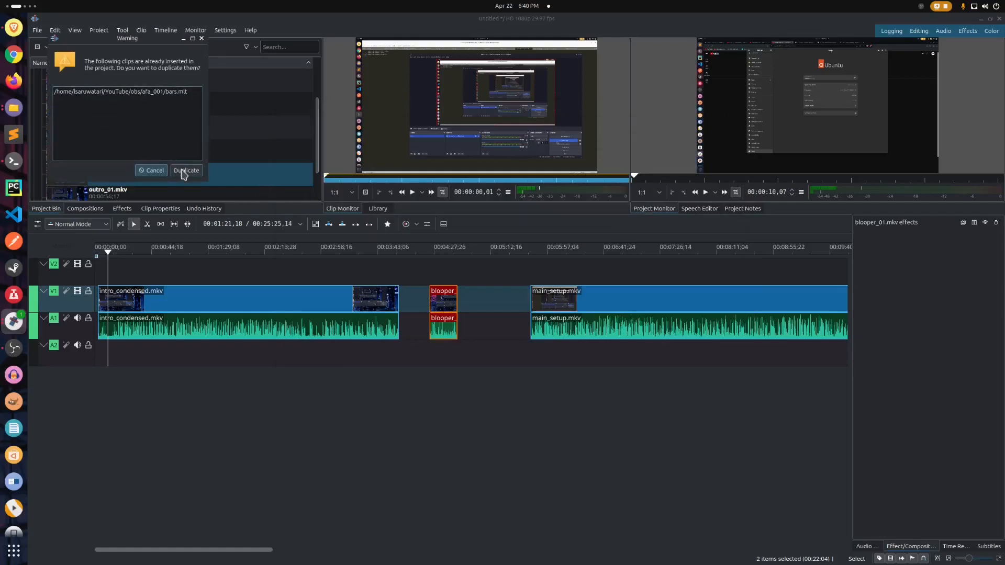
left_click(182, 171)
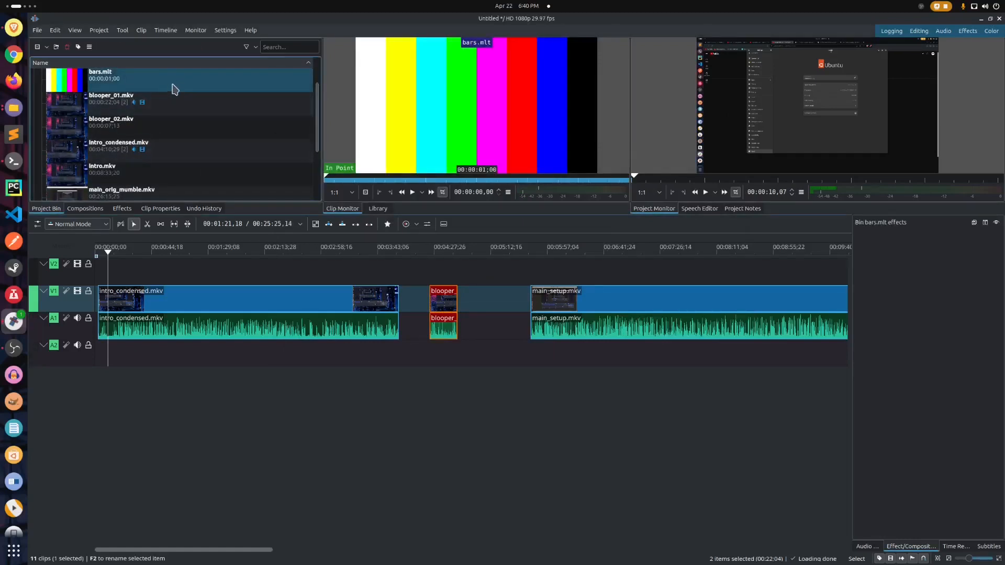
- Place the new bars.mlt clip on track V1 directly after the end of intro_condensed.mkv
scroll(173, 121, "down", 4)
scroll(172, 122, "up", 4)
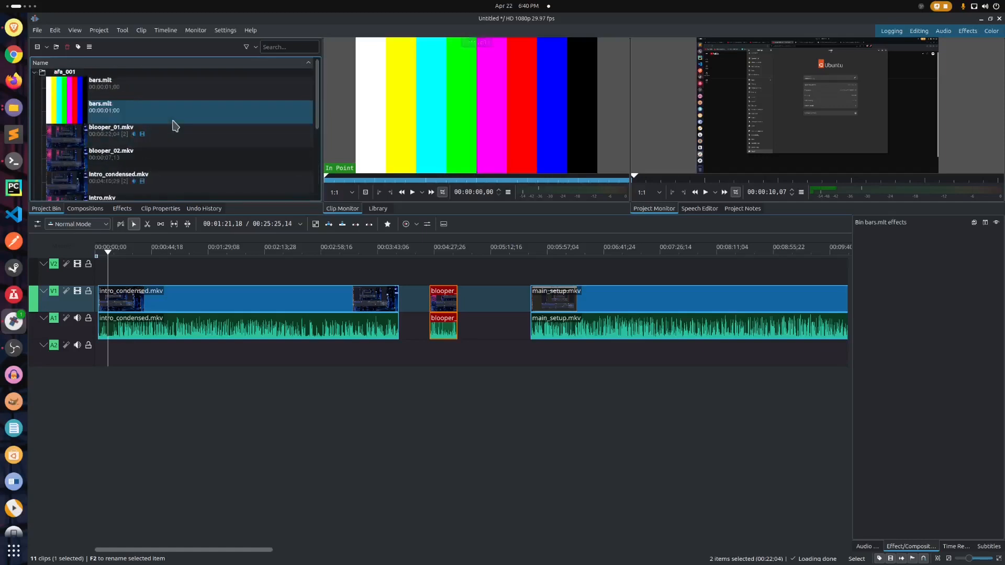
scroll(171, 123, "down", 4)
scroll(173, 125, "up", 4)
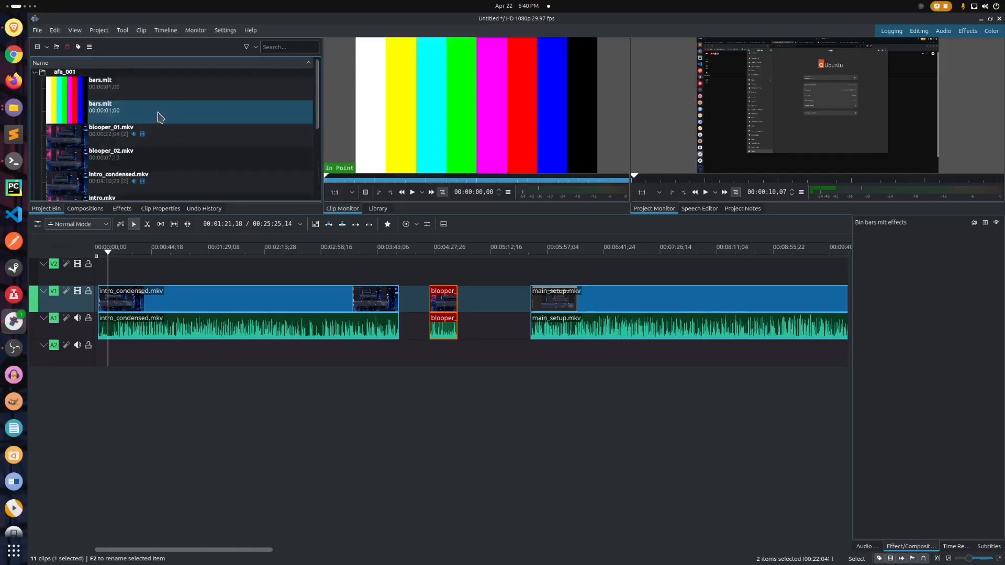
left_click_drag(157, 116, 404, 301)
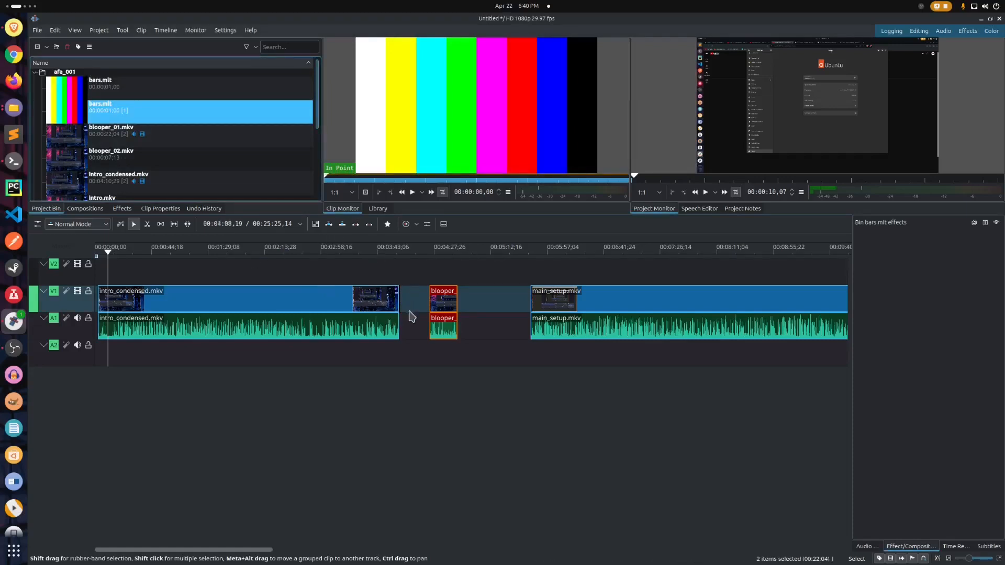
- Move blooper_01.mkv on the timeline so that it starts right at the end of bars.mlt
scroll(409, 307, "up", 4)
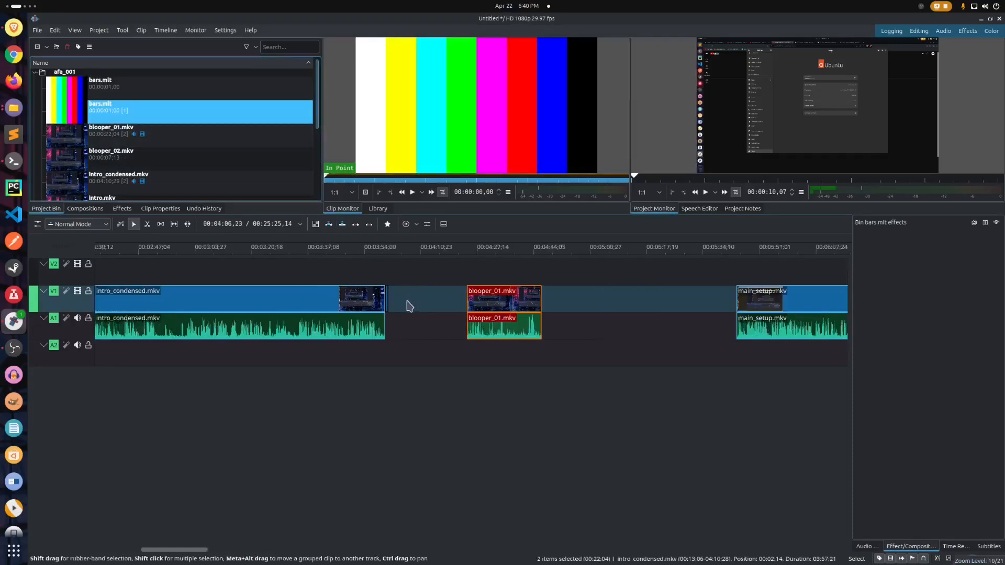
scroll(409, 307, "up", 2)
scroll(407, 301, "up", 1)
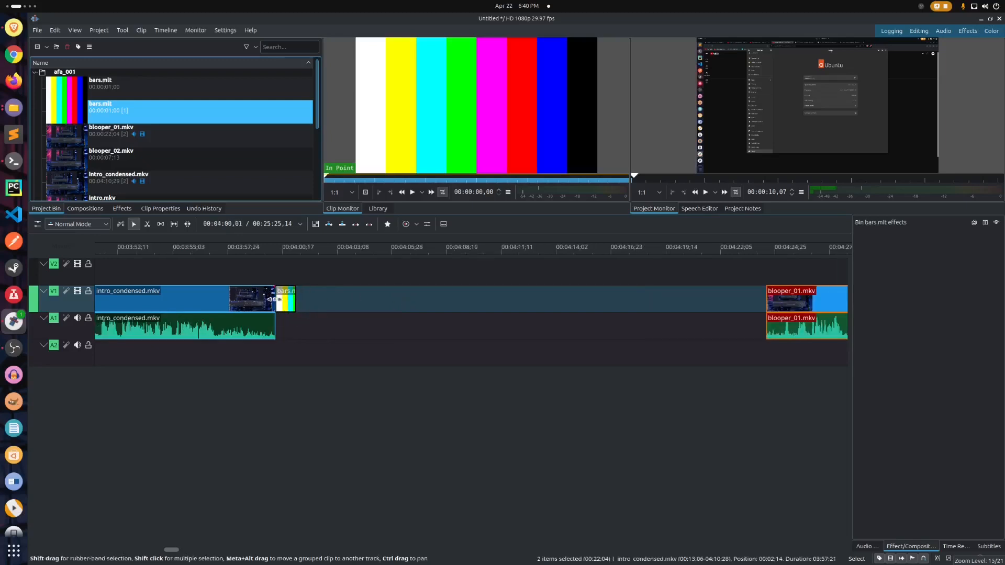
left_click_drag(795, 297, 290, 335)
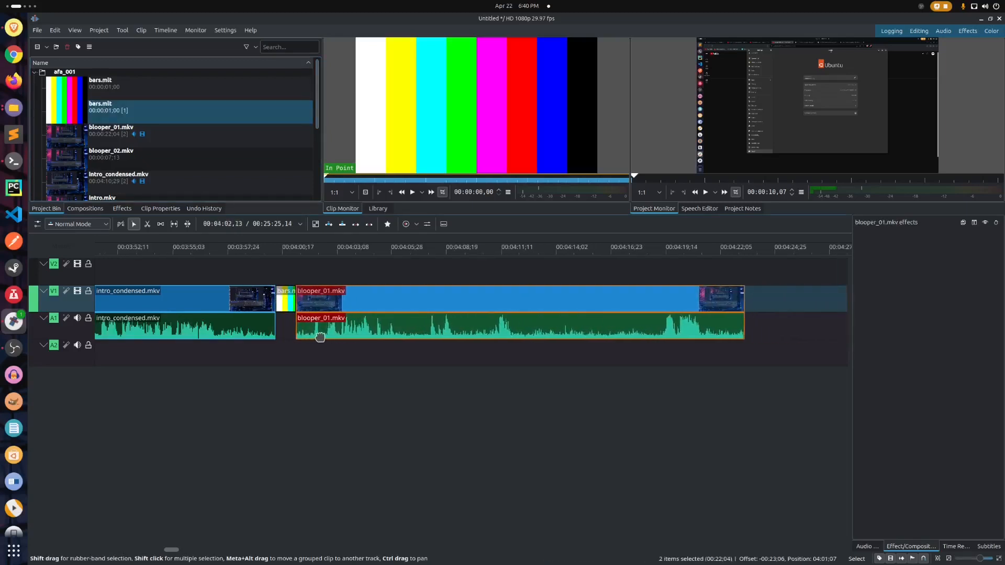
- Play the timeline from just before the color bars into the start of blooper_01.mkv to check the transition
left_click(265, 281)
left_click_drag(266, 277, 271, 276)
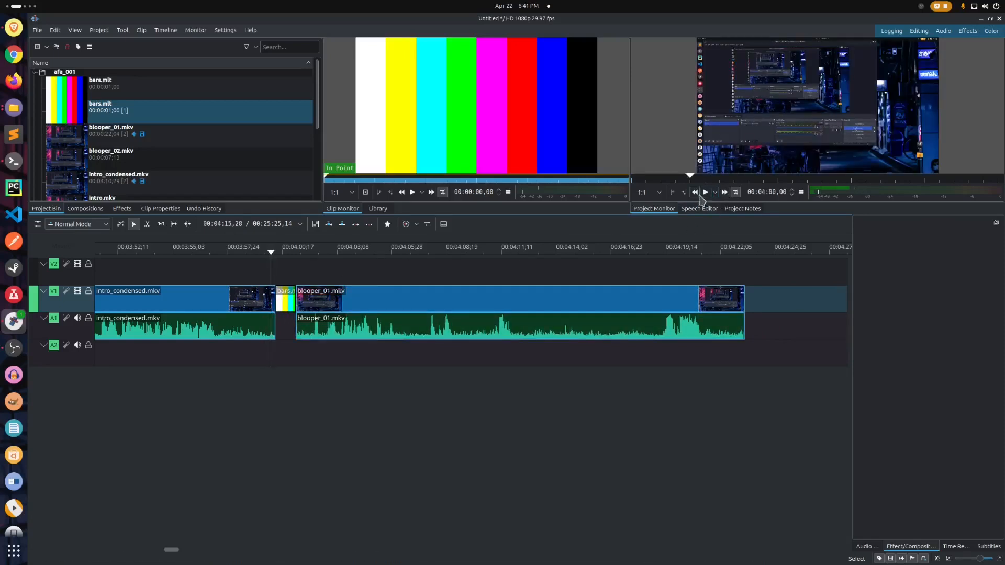
left_click(705, 193)
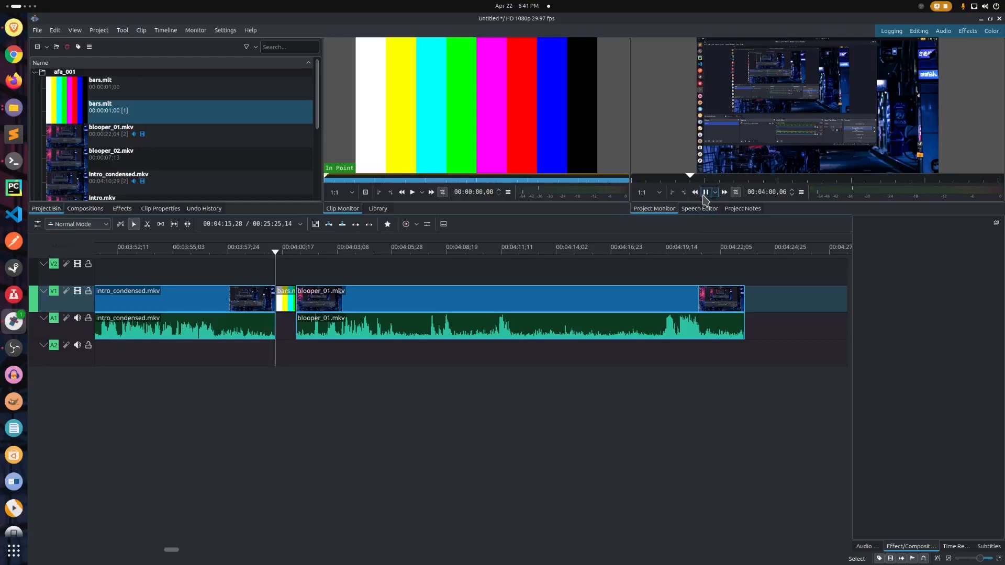
left_click_drag(304, 255, 260, 255)
left_click(705, 193)
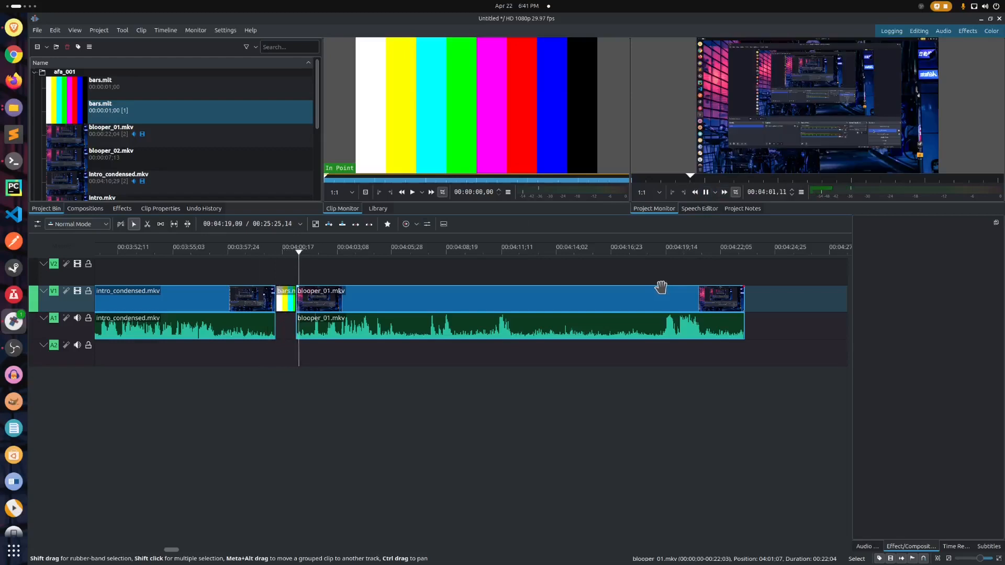
left_click(705, 193)
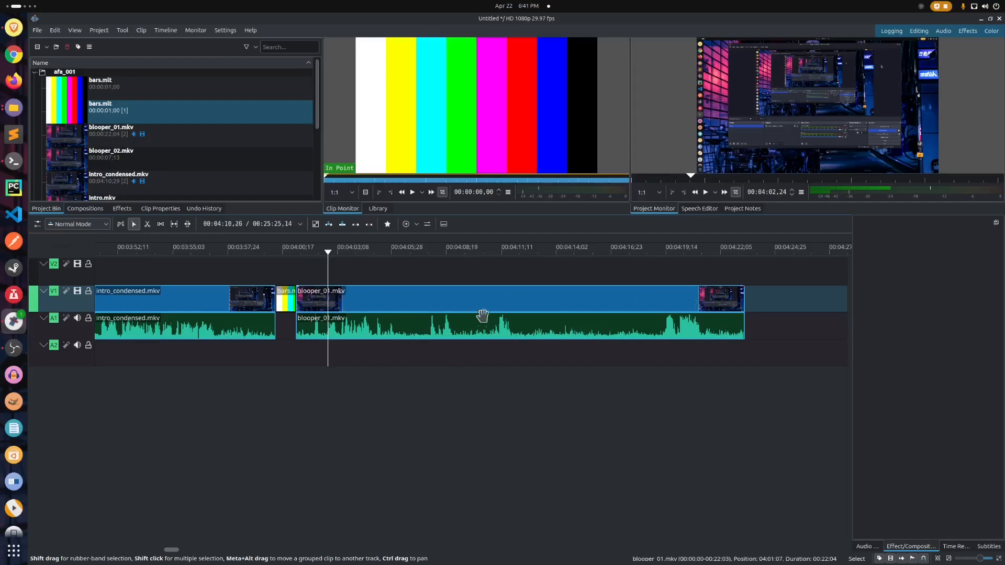
- Snap blooper_01.mkv against the end of bars.mlt and move main_setup.mkv against the end of blooper_01.mkv
left_click_drag(379, 301, 399, 310)
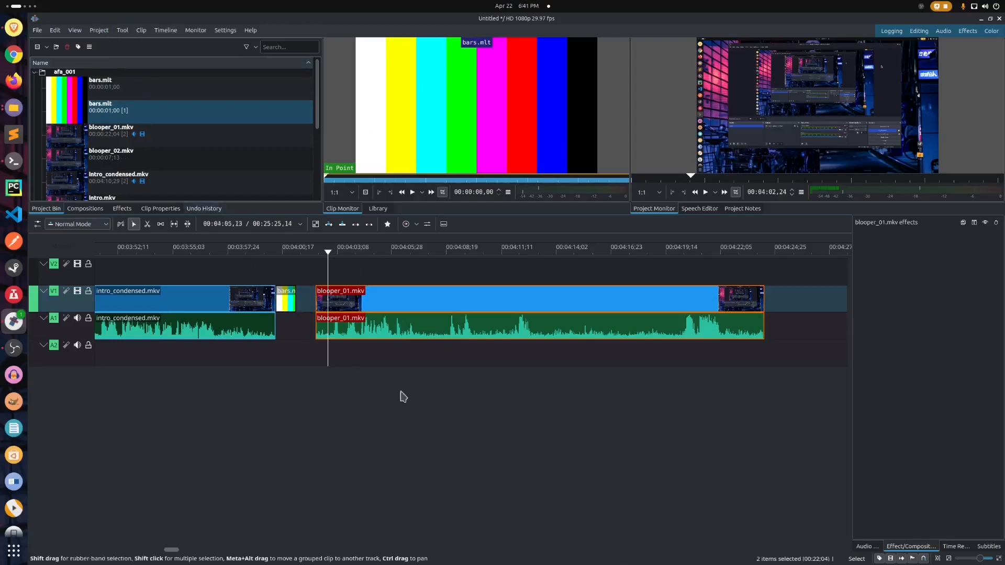
left_click_drag(410, 305, 387, 304)
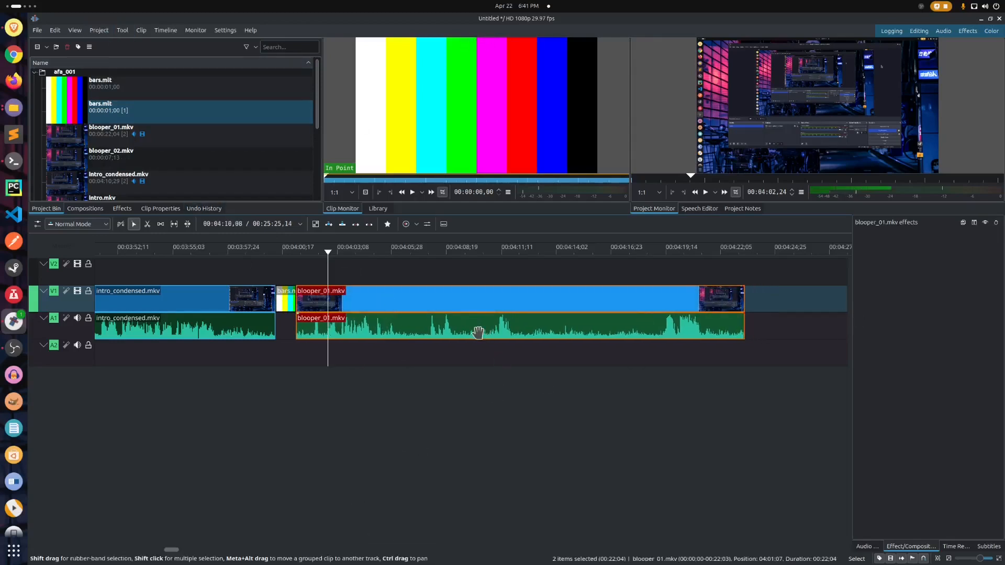
scroll(476, 332, "down", 4)
scroll(482, 337, "down", 2)
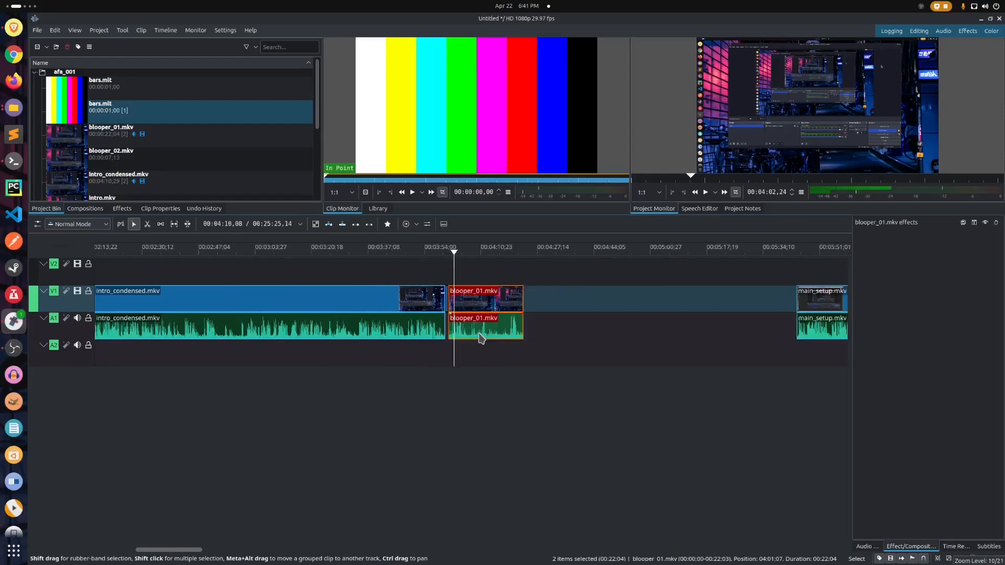
left_click_drag(806, 309, 528, 310)
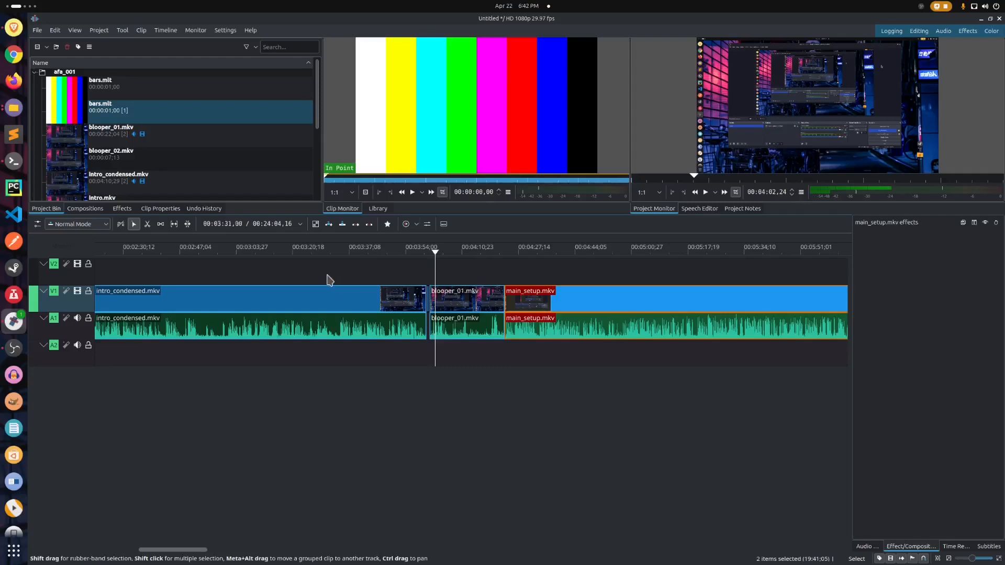
- Set the playhead to 00:02:53,25, start a new title clip and add a line of green text at about X 517, Y 464
left_click_drag(366, 272, 204, 277)
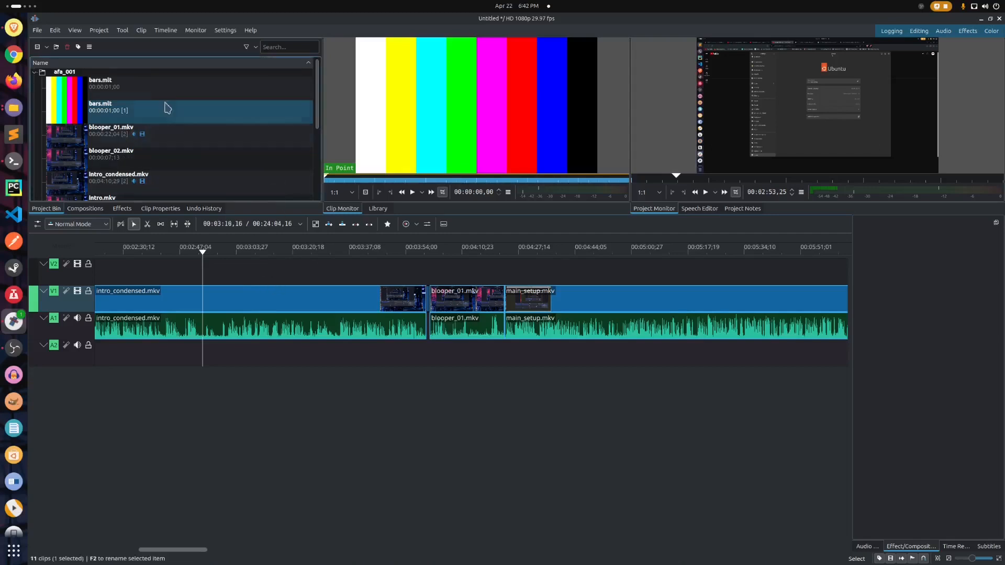
left_click(47, 47)
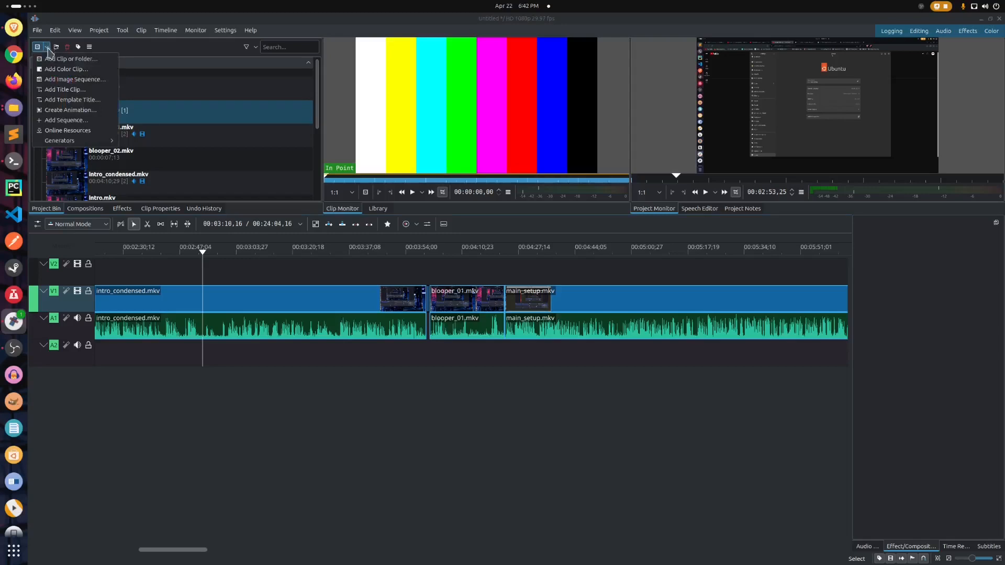
left_click(88, 90)
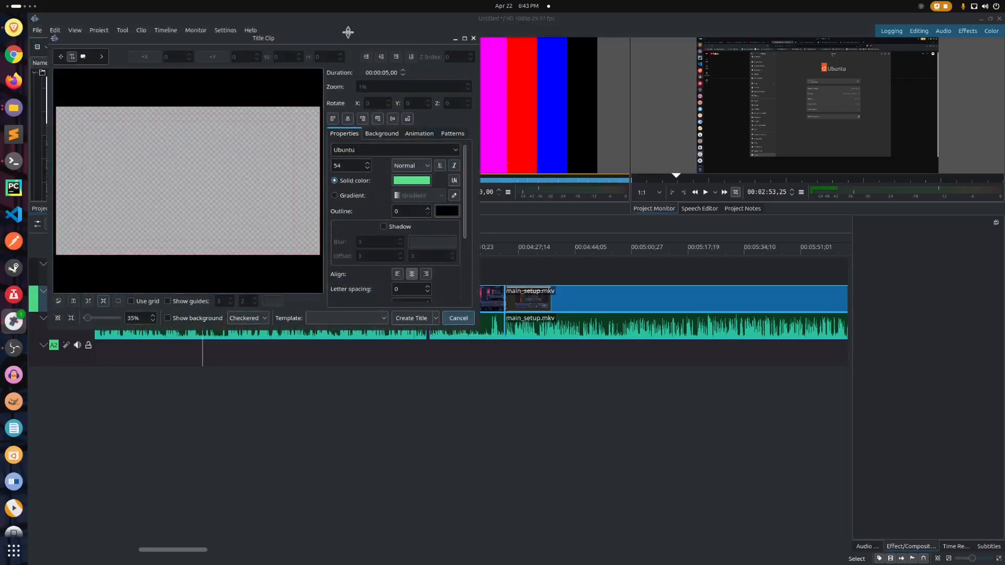
left_click_drag(339, 43, 386, 73)
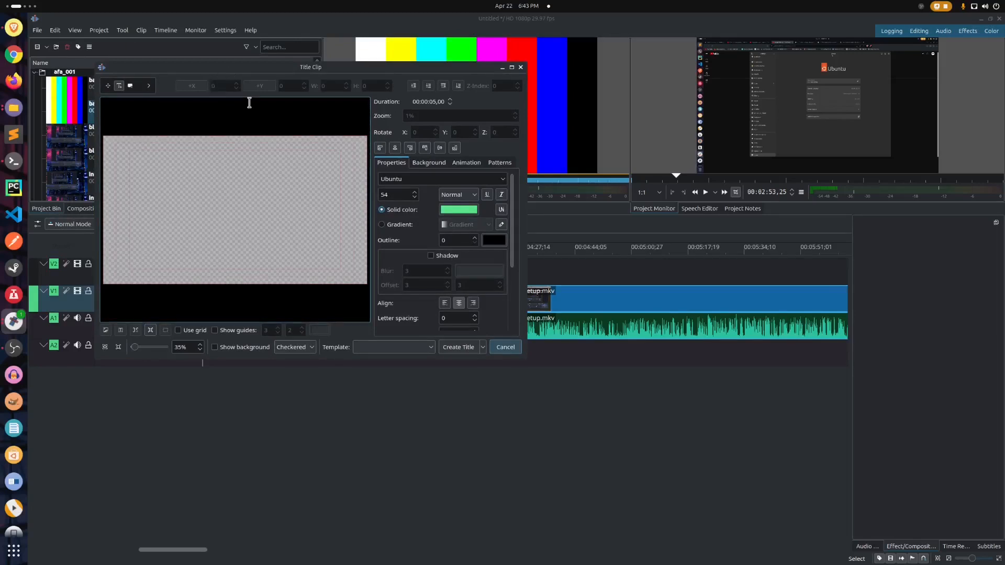
left_click(119, 86)
left_click(172, 204)
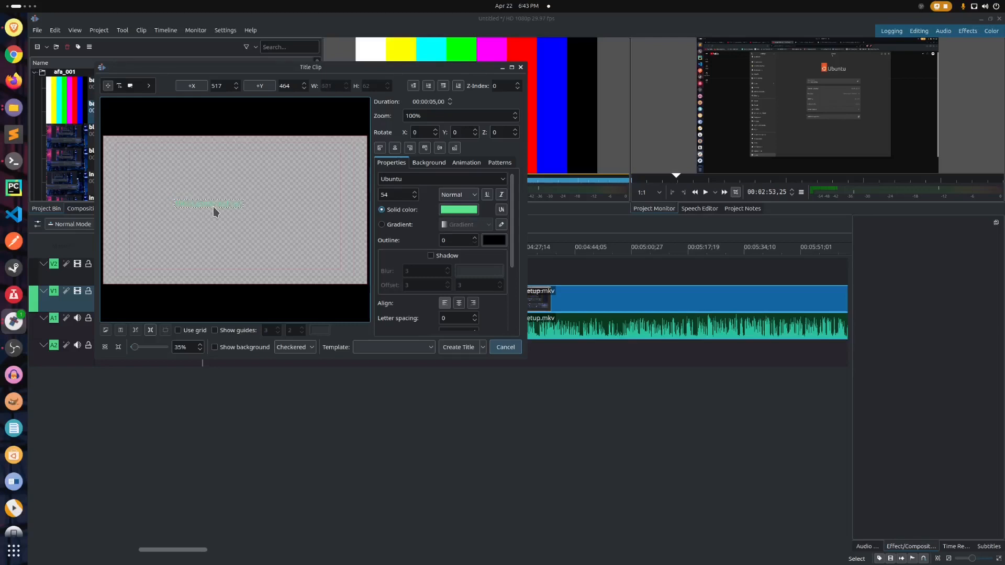
- Align the title text to the lower-right safe area at X 1138, Y 910, set the duration to 2 seconds and create the title clip
left_click(295, 180)
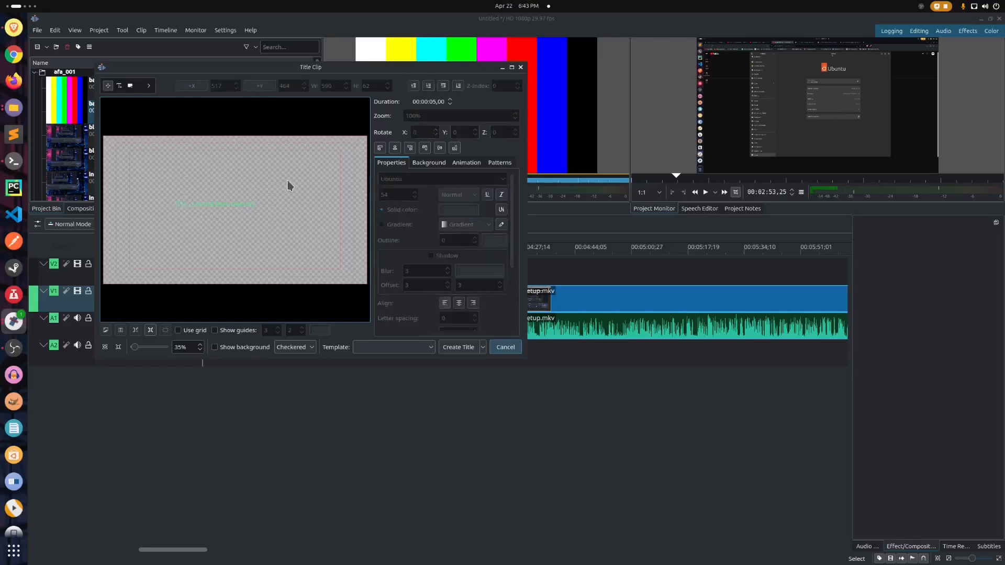
left_click_drag(216, 205, 248, 209)
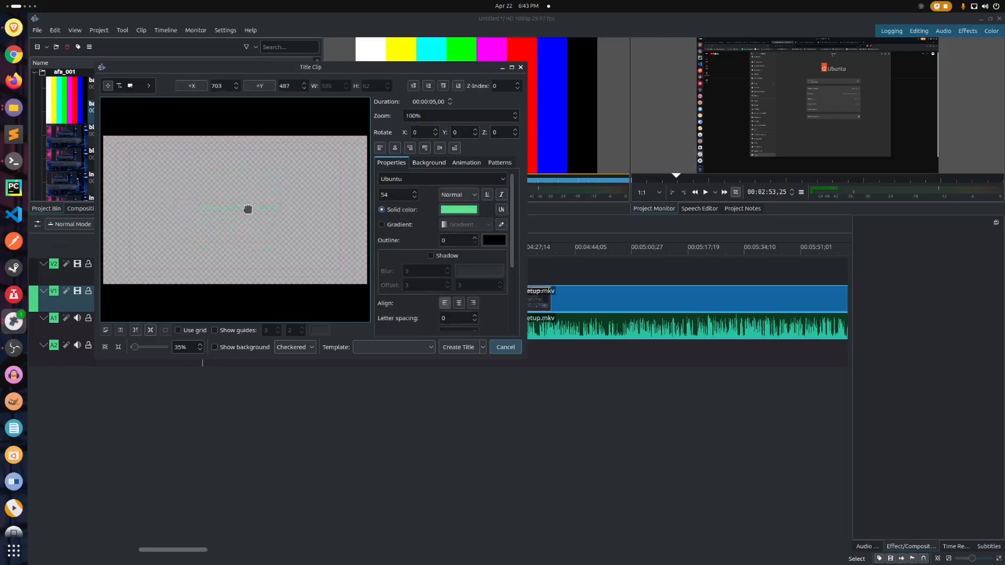
left_click(410, 147)
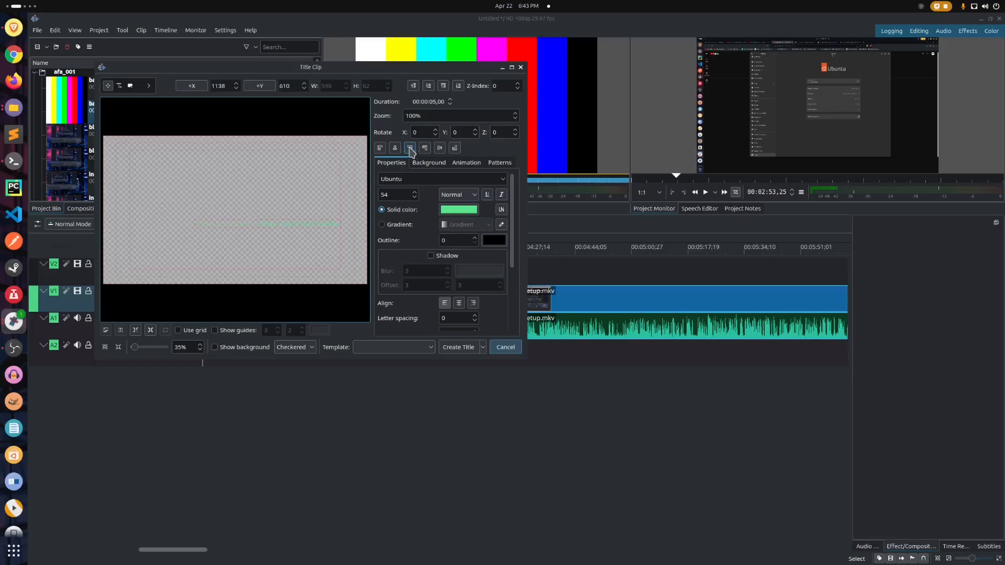
left_click(454, 147)
left_click(435, 101)
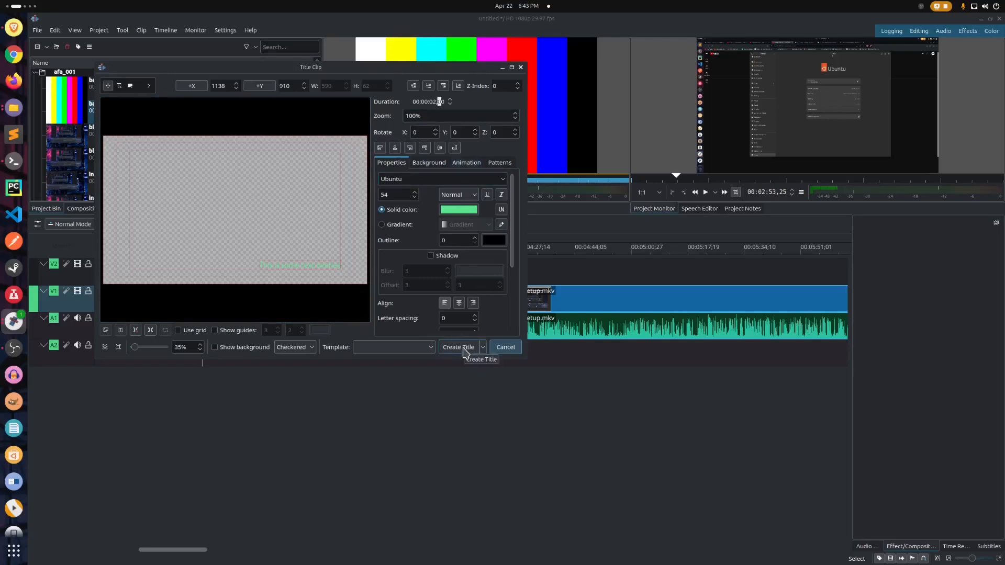
left_click(465, 348)
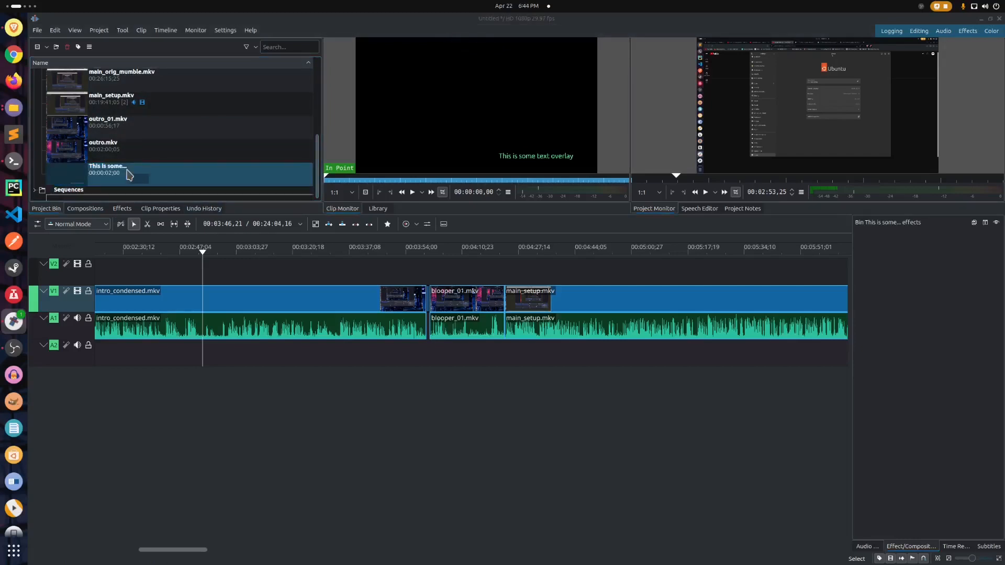
- Place the new title clip on track V2 above intro_condensed.mkv and play the timeline up to 00:02:59,04
left_click_drag(129, 176, 243, 271)
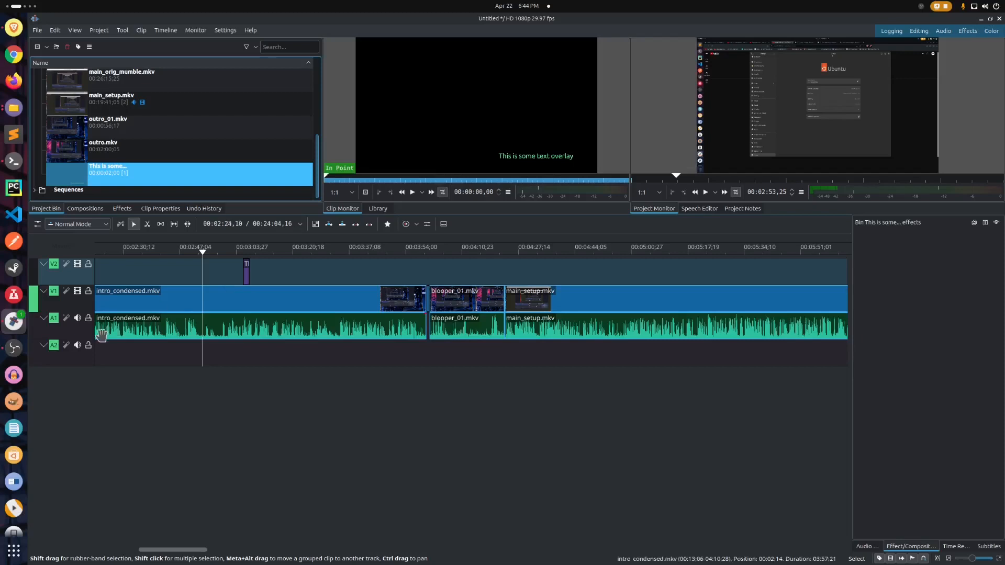
left_click_drag(248, 270, 316, 270)
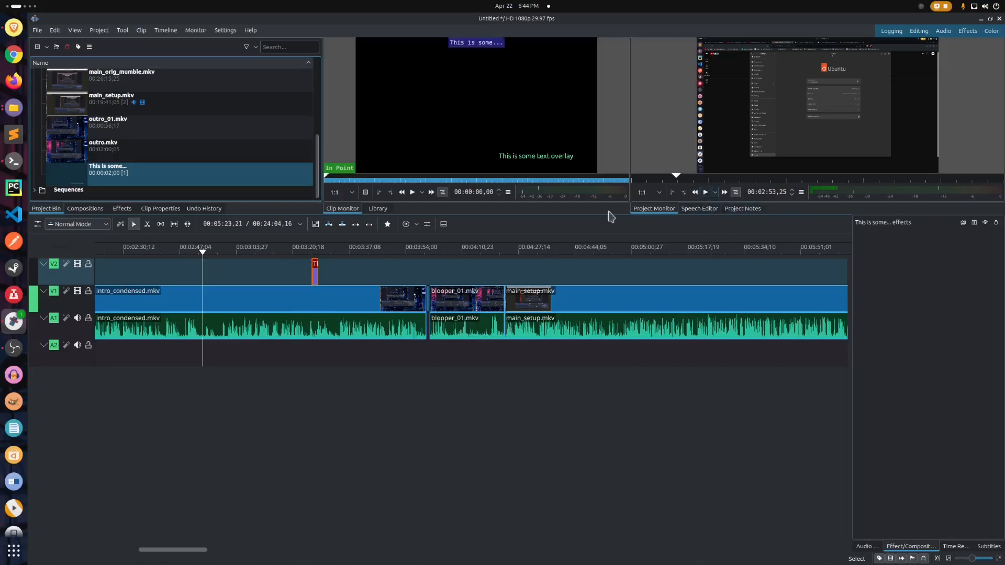
left_click(707, 192)
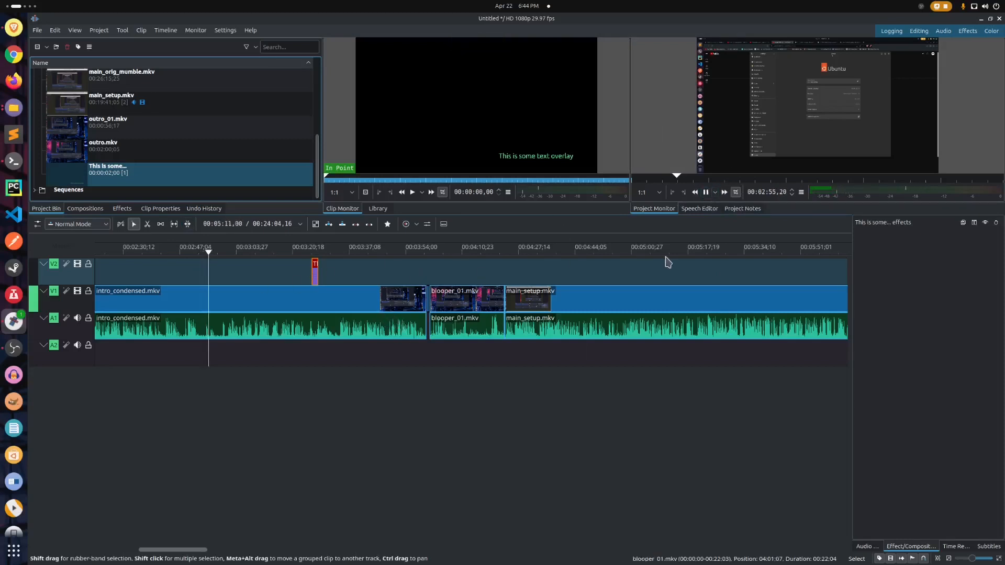
left_click(707, 193)
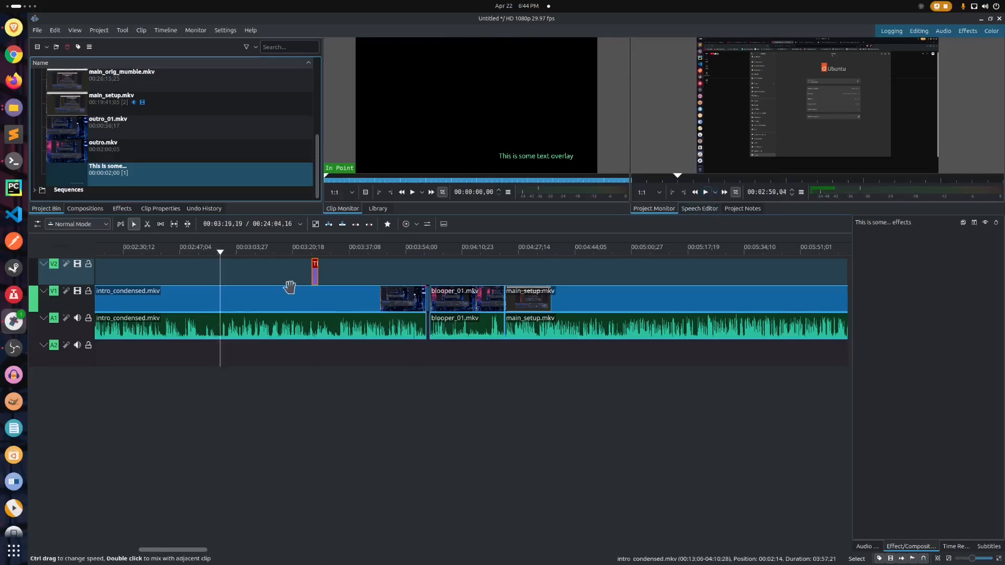
- Move the title clip on V2 back to the playhead and adjust it to start at 00:02:58,28
left_click_drag(314, 270, 272, 270)
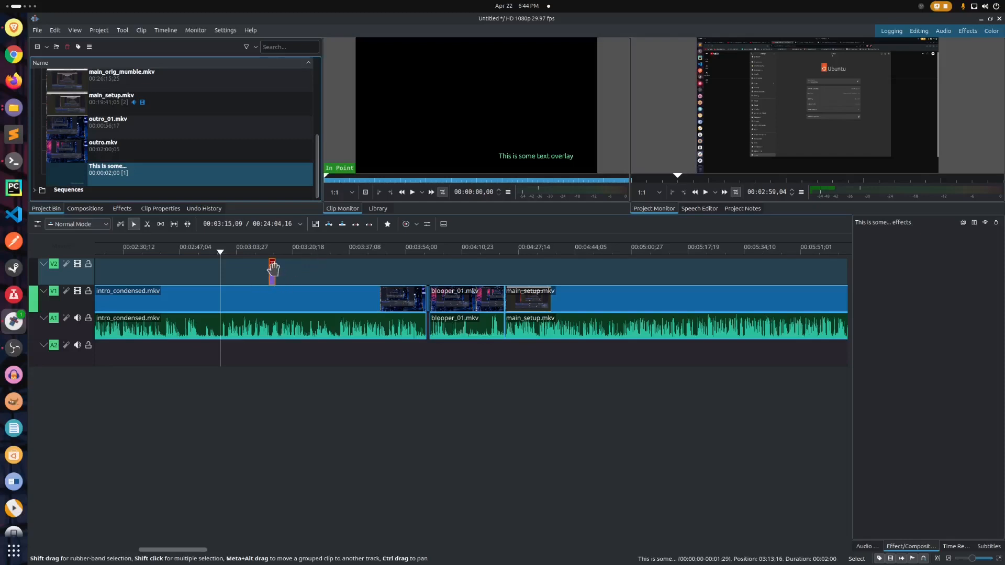
left_click_drag(271, 269, 229, 273)
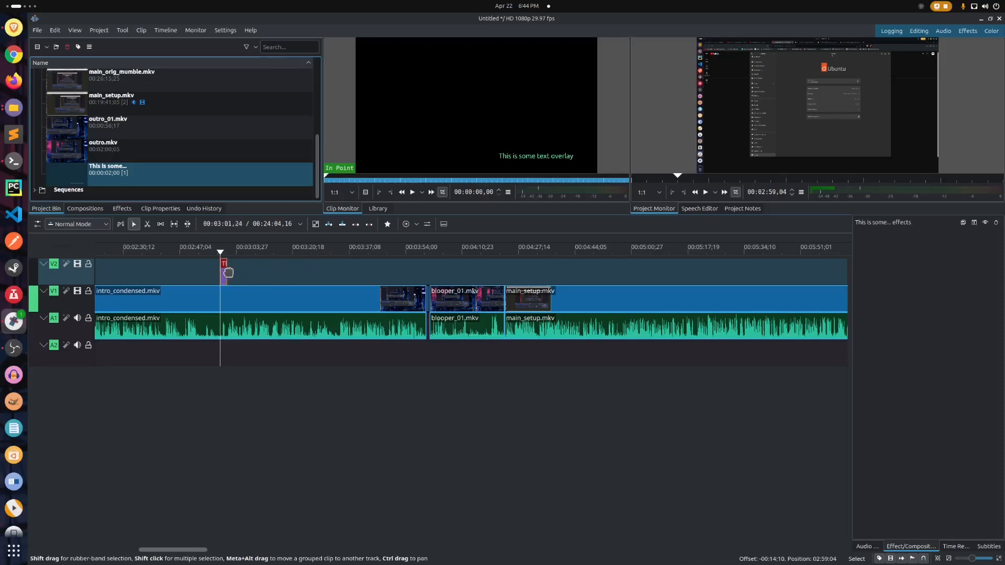
left_click_drag(228, 272, 229, 273)
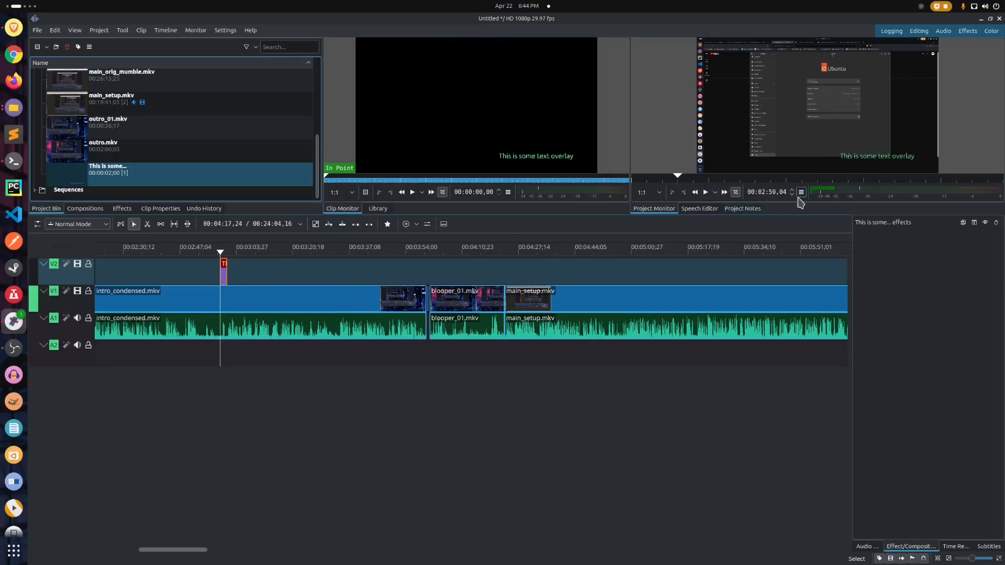
scroll(792, 194, "down", 6)
mouse_move(224, 272)
left_mouse_down()
mouse_move(235, 272)
mouse_move(224, 272)
left_mouse_up()
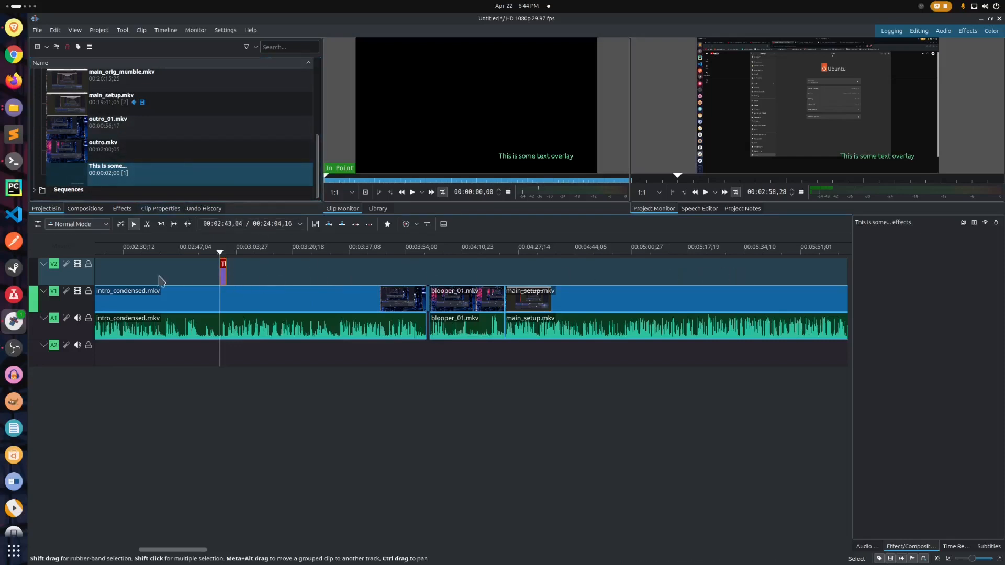
- Create a second title clip reading "asdfasdfas" and place it on track V2 after the first title
scroll(159, 178, "up", 5)
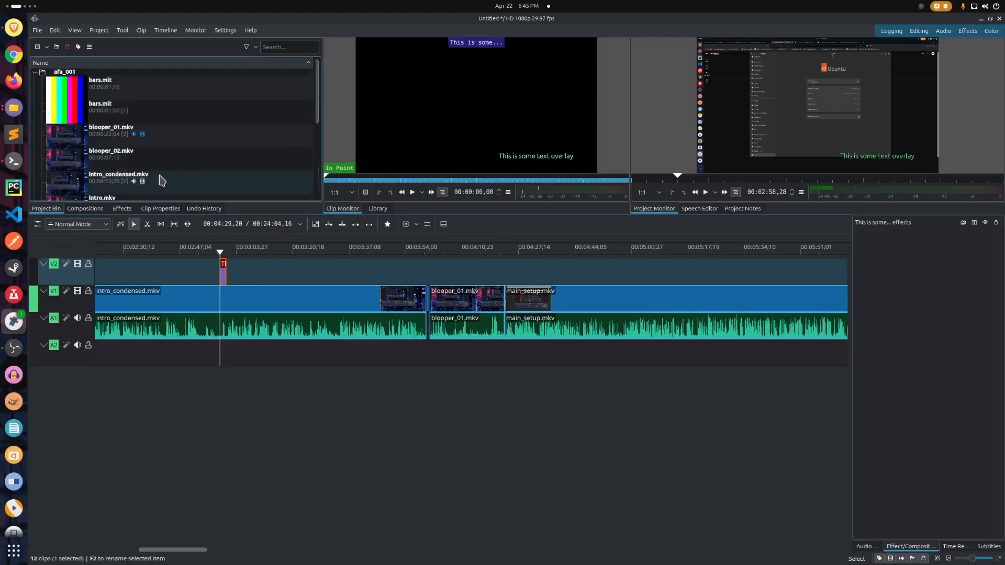
scroll(177, 159, "down", 5)
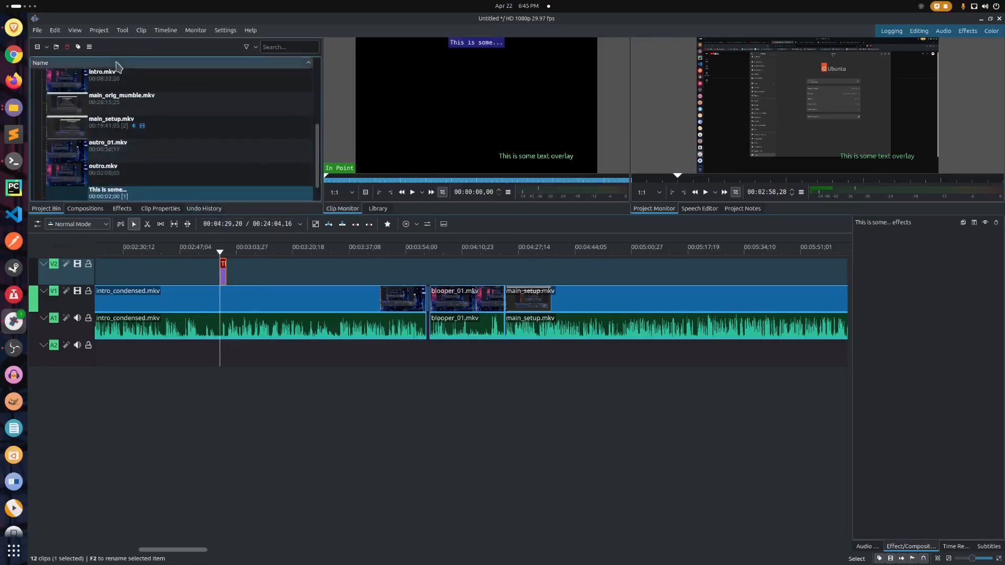
left_click(47, 48)
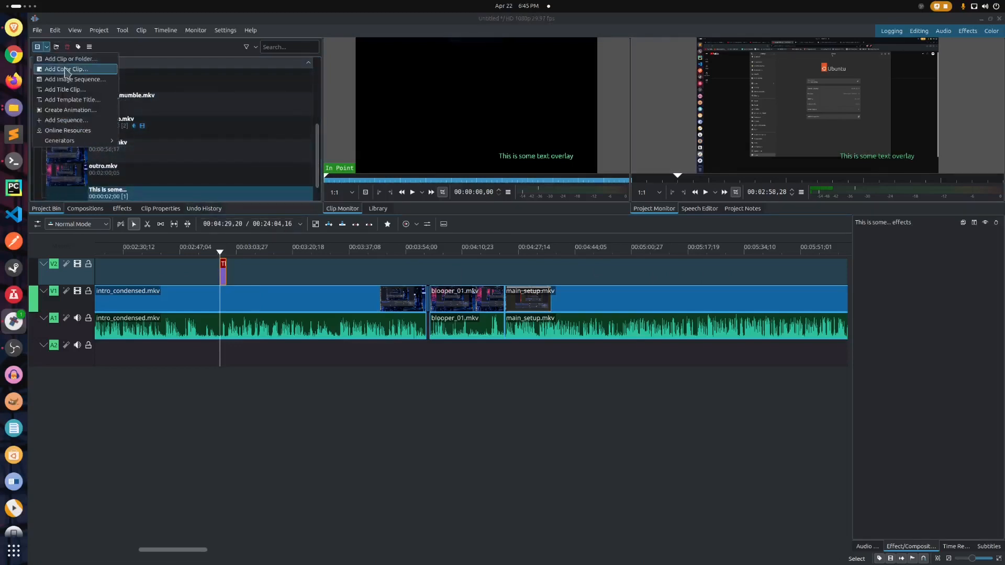
left_click(79, 90)
left_click(198, 173)
type("asdfasdfas")
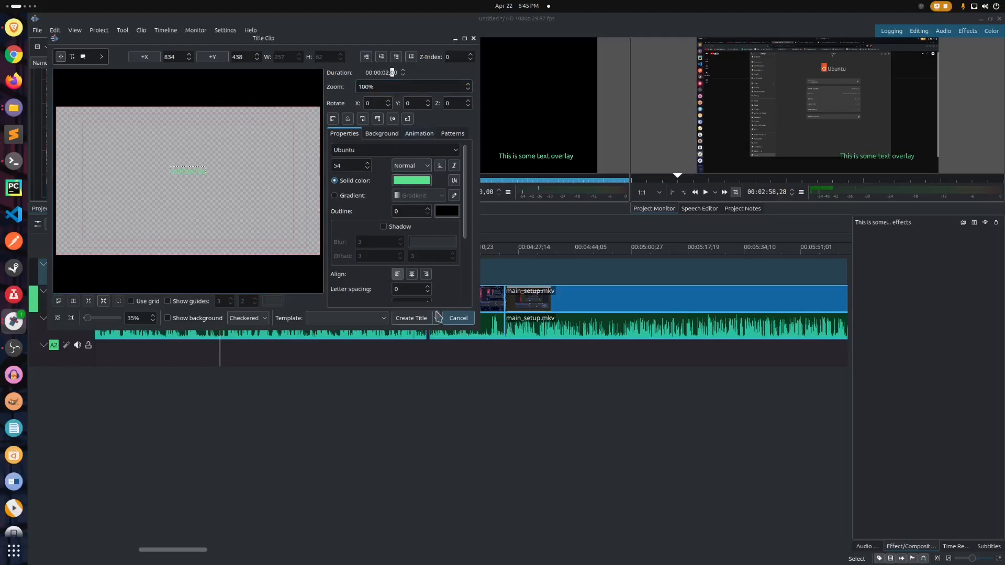
left_click(414, 318)
left_click_drag(152, 85, 284, 271)
scroll(162, 122, "down", 3)
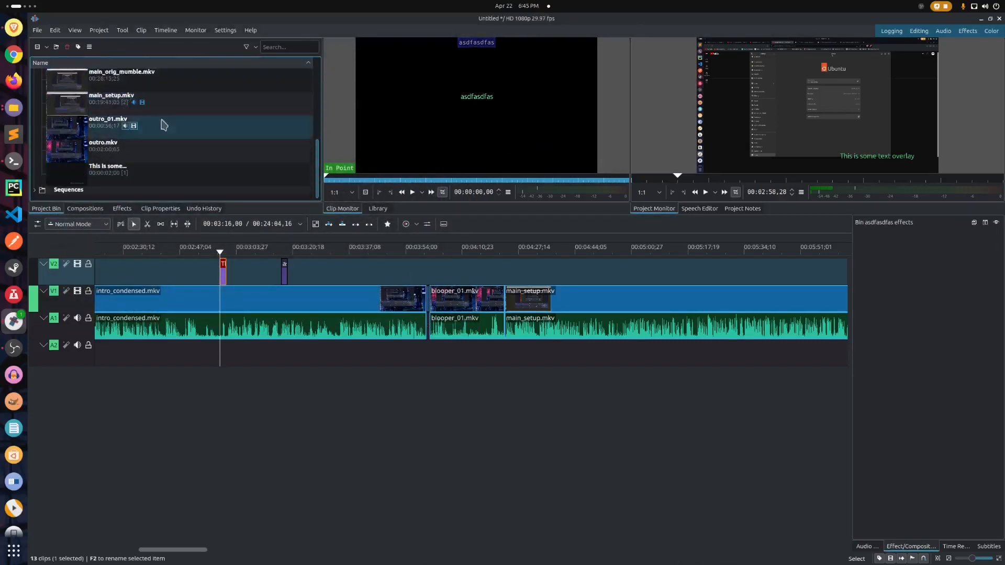
scroll(165, 125, "up", 5)
scroll(180, 132, "down", 3)
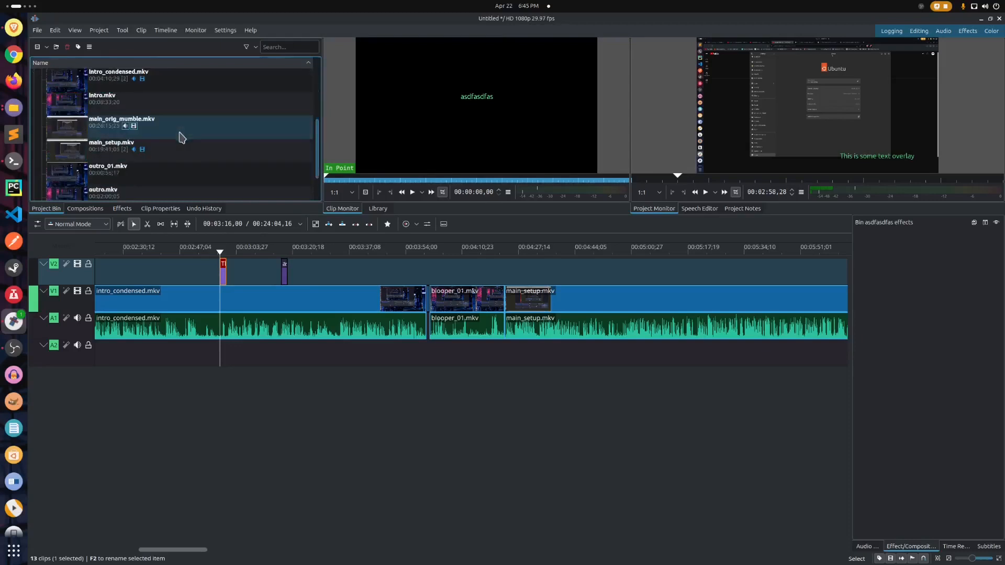
scroll(182, 138, "up", 3)
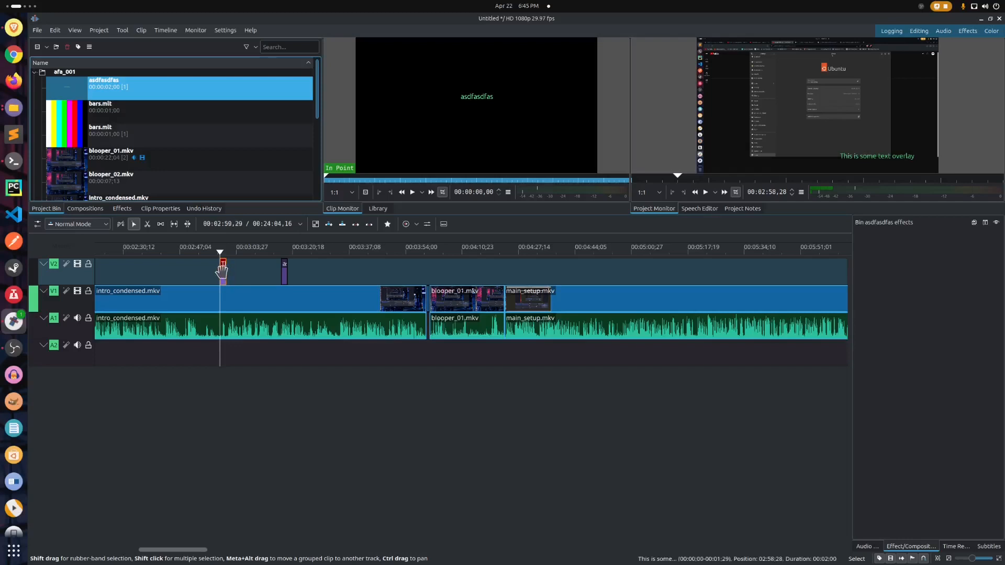
- Move the asdfasdfas title above the end of intro_condensed.mkv and the text overlay title to the playhead at 00:03:21,00
left_click_drag(285, 272, 386, 287)
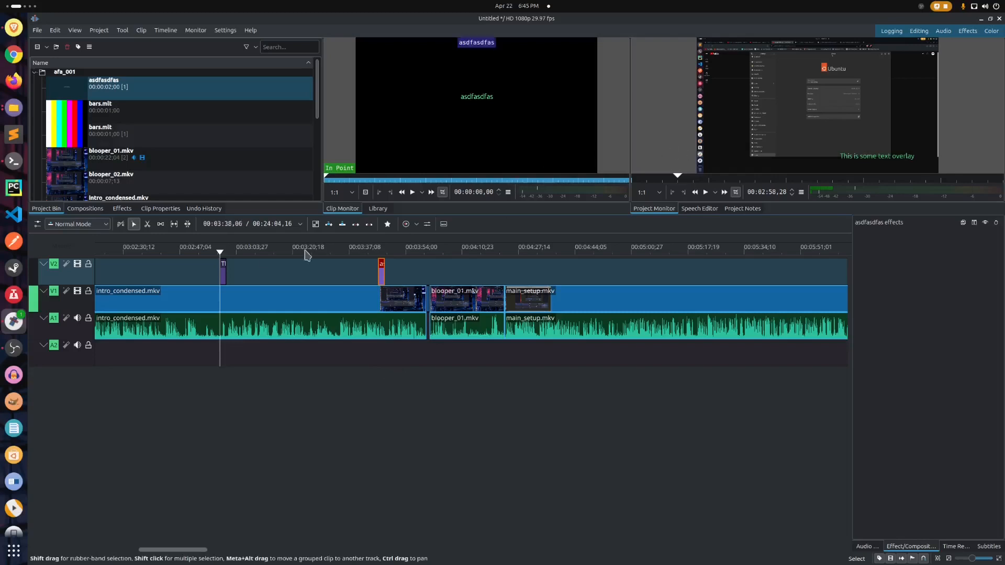
left_click(266, 277)
left_click_drag(265, 278, 292, 297)
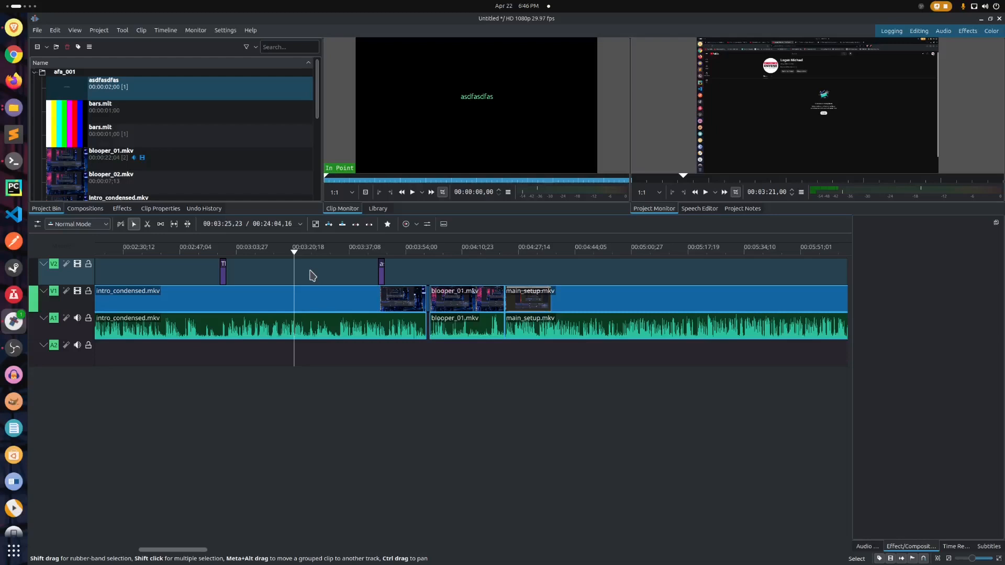
left_click_drag(224, 271, 304, 275)
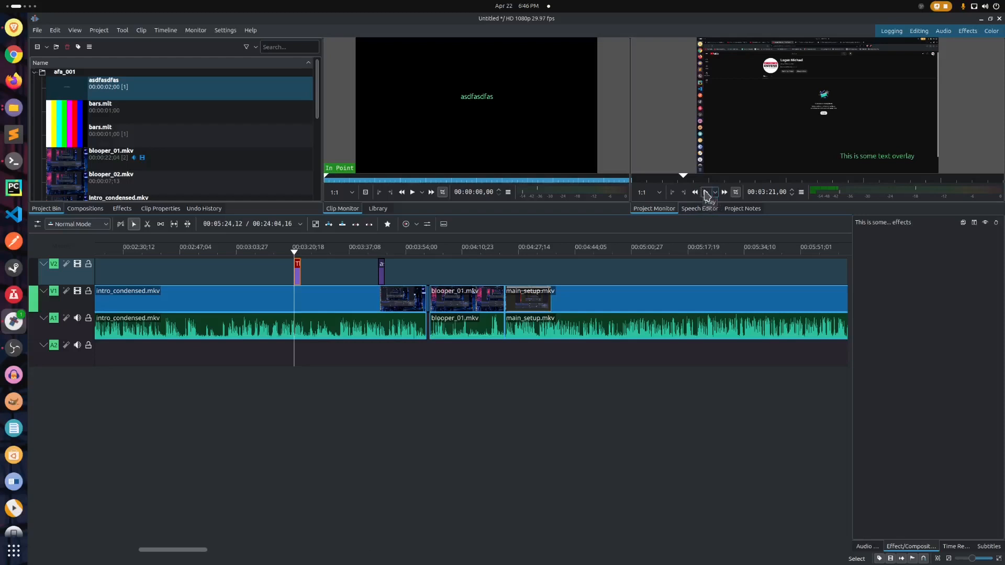
left_click_drag(387, 278, 394, 277)
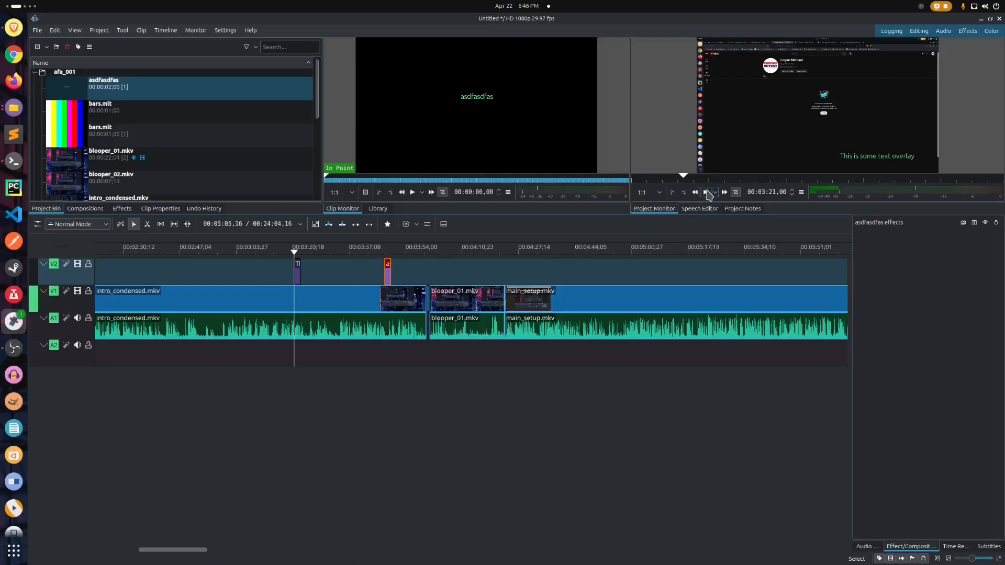
- Switch to the browser workspace showing the Activites For Anyone YouTube channel page
key("ctrl+alt+Right")
key("ctrl+alt+Right")
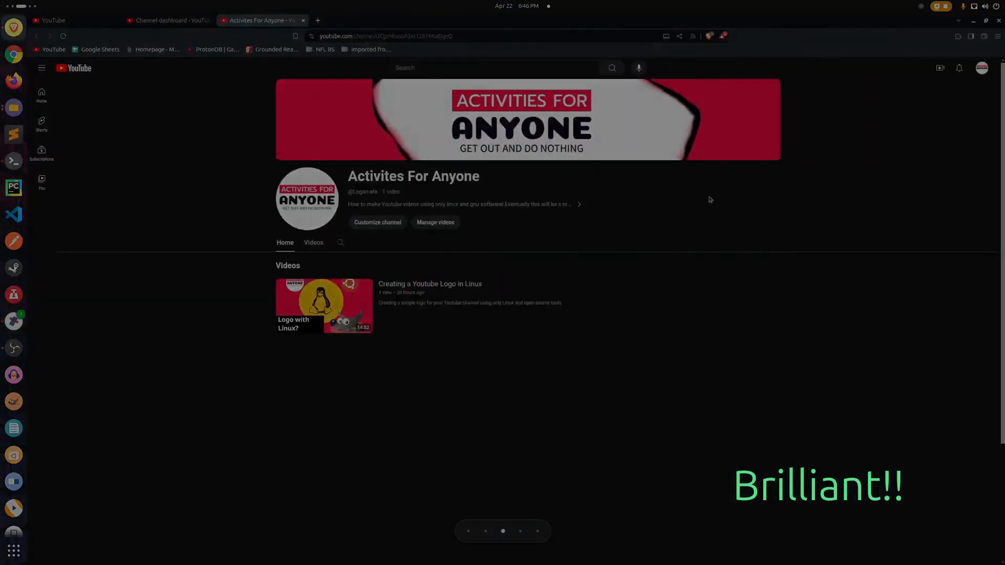